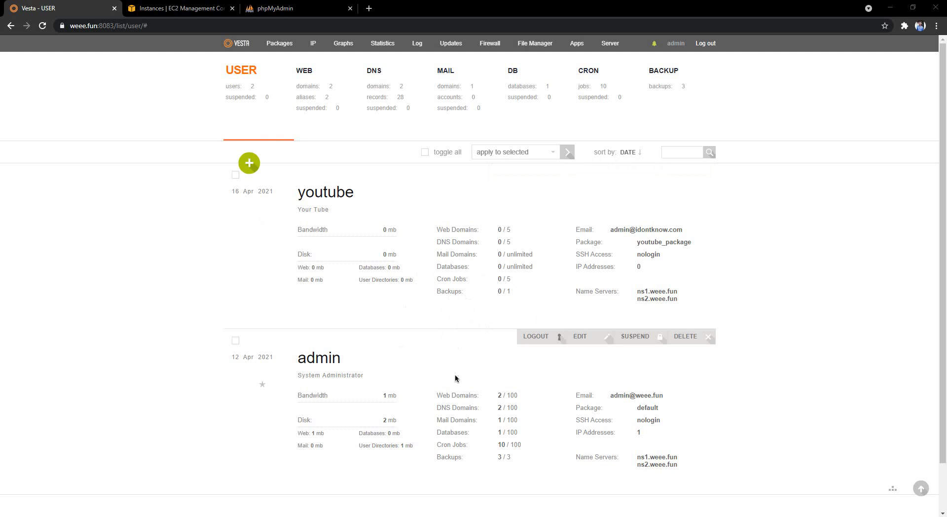
# Step: In a new tab, open wordpress.org's Get WordPress page showing the WordPress 5.7.1 download
pyautogui.click(369, 8)
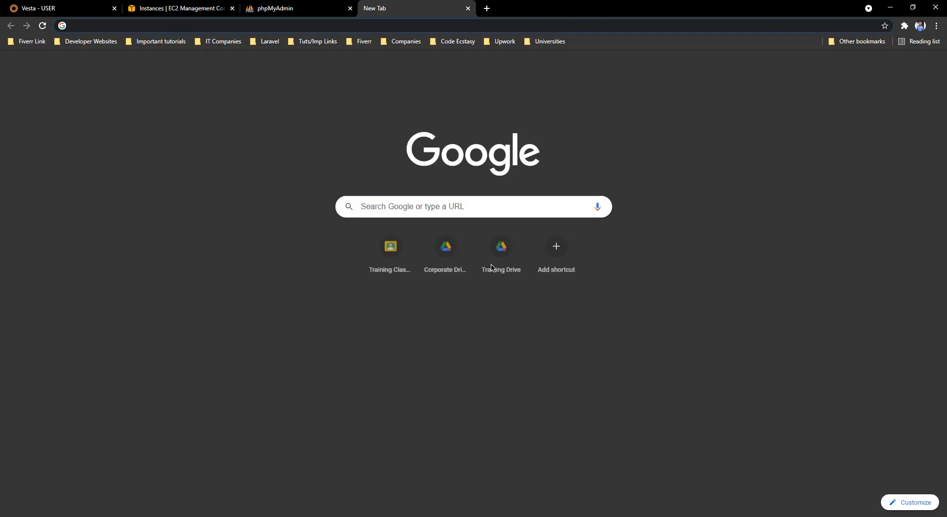
pyautogui.write('wordpress')
pyautogui.press('Return')
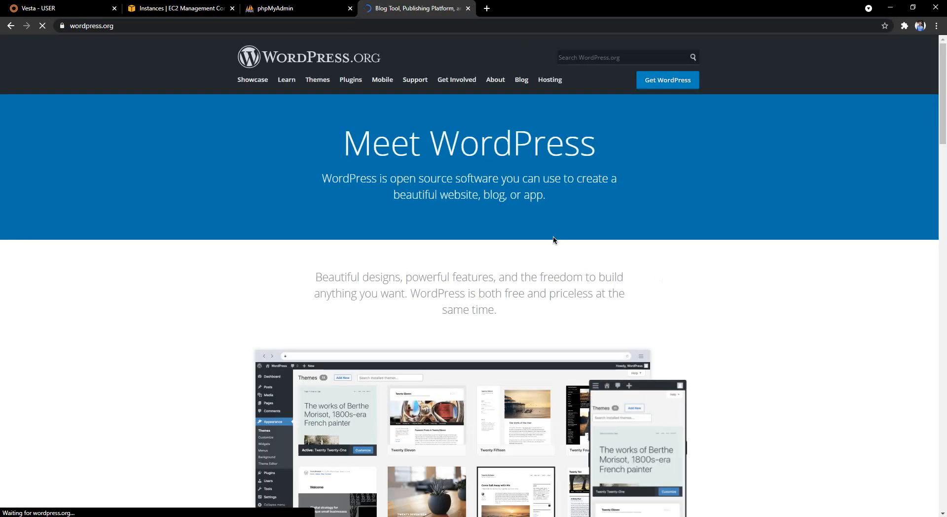
pyautogui.click(667, 81)
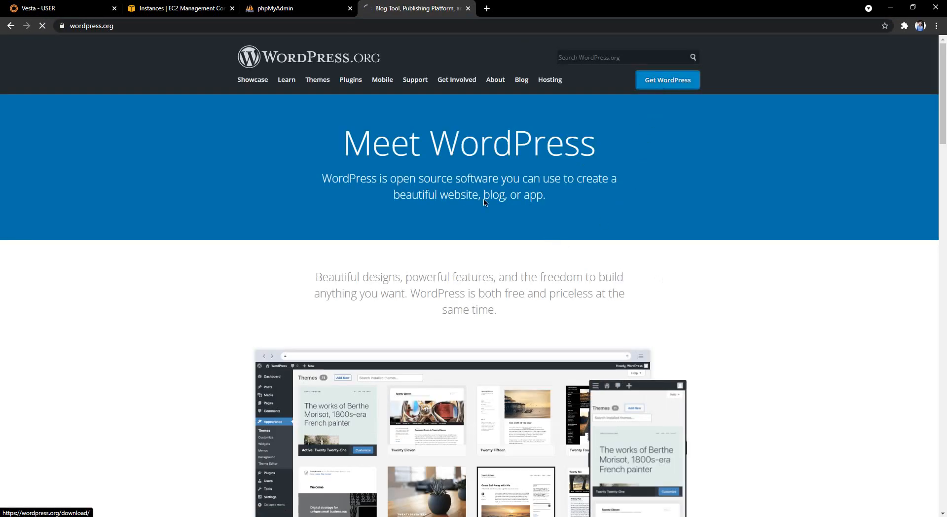
pyautogui.scroll(-3, 497, 365)
pyautogui.scroll(-6, 498, 375)
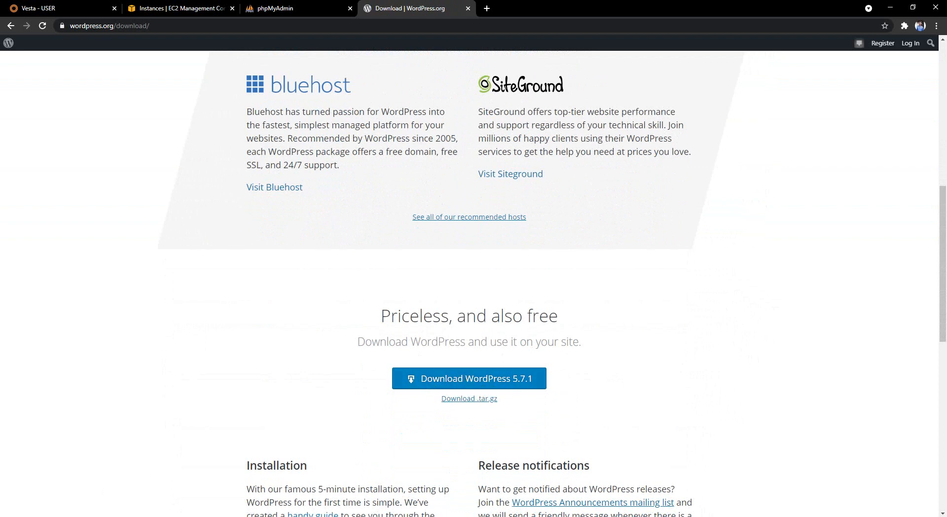
# Step: Cycle through the Desktop window and open tabs back to the phpMyAdmin login page
pyautogui.click(102, 516)
pyautogui.click(118, 490)
pyautogui.click(54, 206)
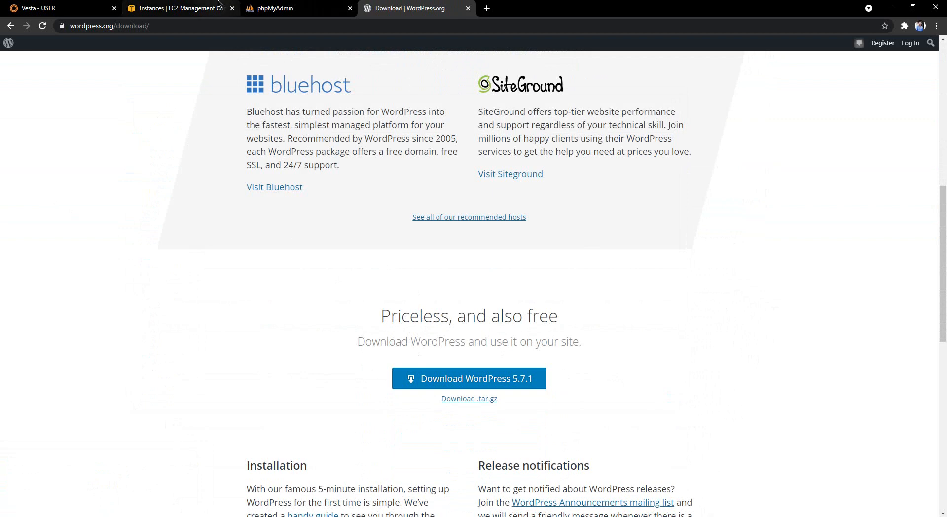
pyautogui.click(178, 8)
pyautogui.click(266, 7)
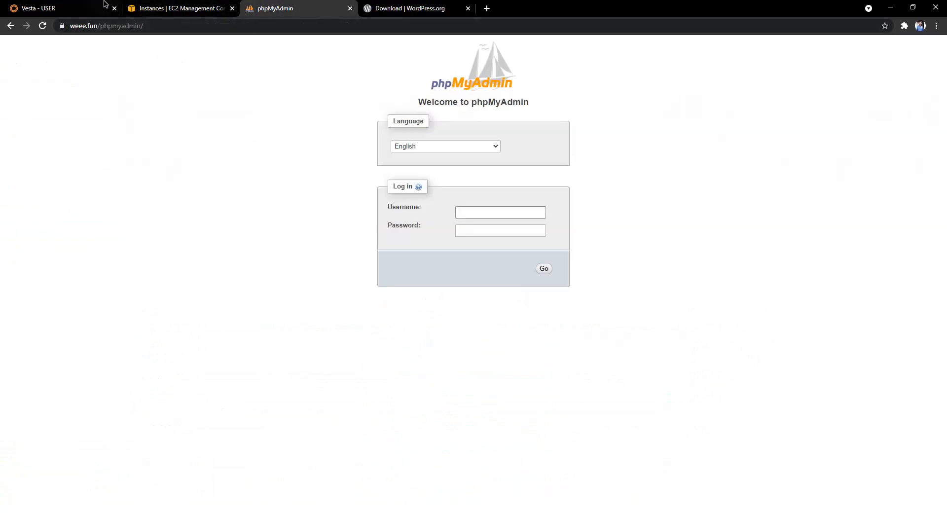
# Step: Start a new database named youtube and save its full name admin_youtube in a scratch tab
pyautogui.click(68, 5)
pyautogui.click(518, 93)
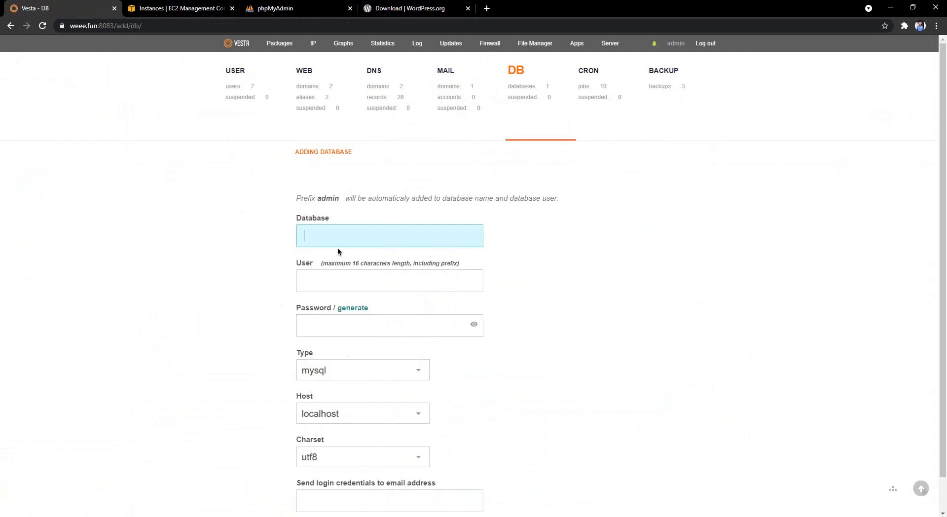
pyautogui.write('youtube')
pyautogui.doubleClick(506, 237)
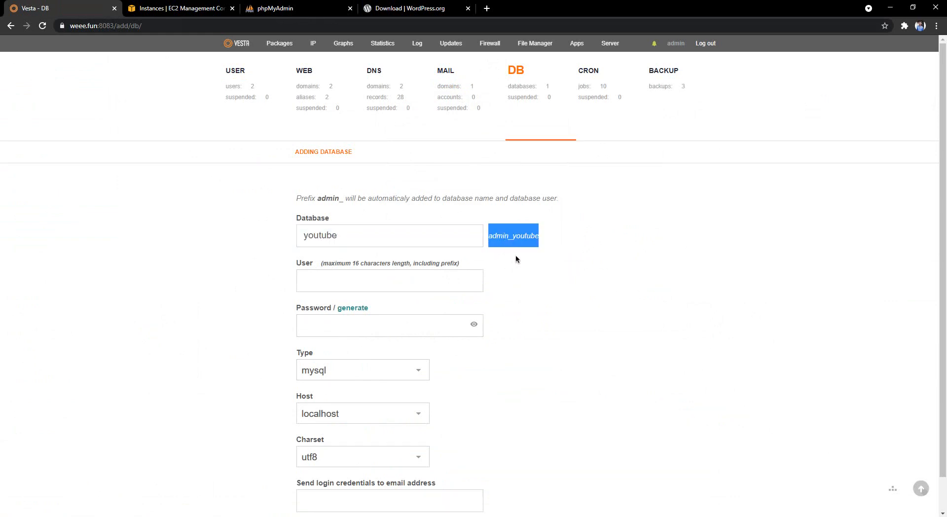
pyautogui.hotkey('ctrl', 'c')
pyautogui.click(487, 9)
pyautogui.hotkey('ctrl', 'v')
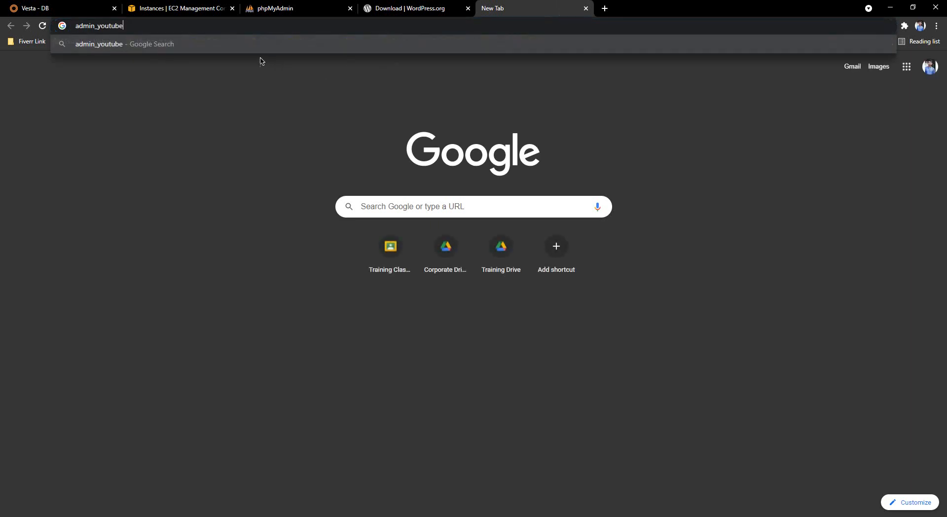
# Step: Set the database user to youtube, generate a password, and paste it into the scratch tab
pyautogui.click(108, 6)
pyautogui.press('Tab')
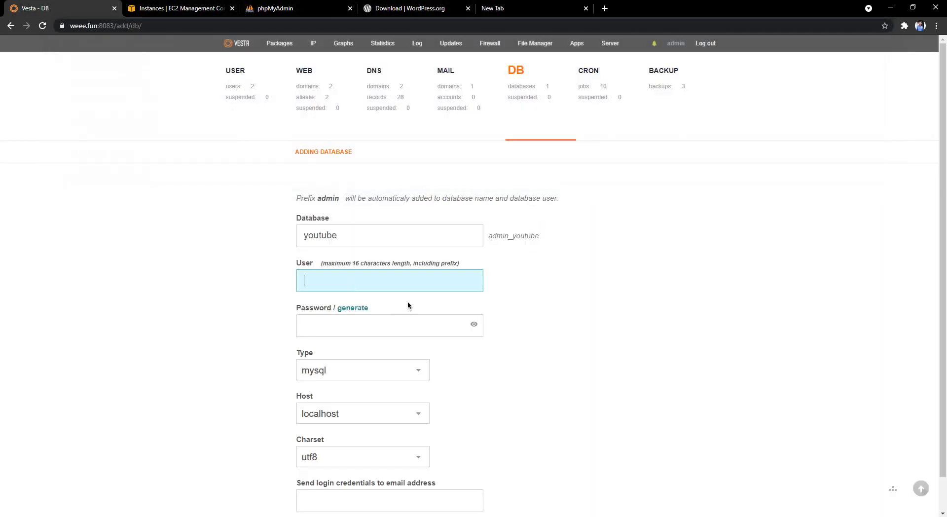
pyautogui.write('youtube')
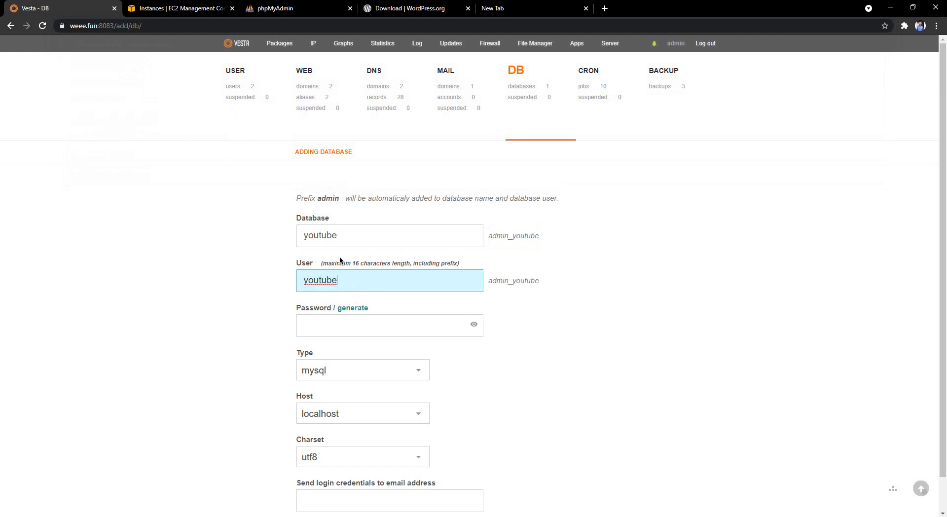
pyautogui.scroll(-1, 525, 291)
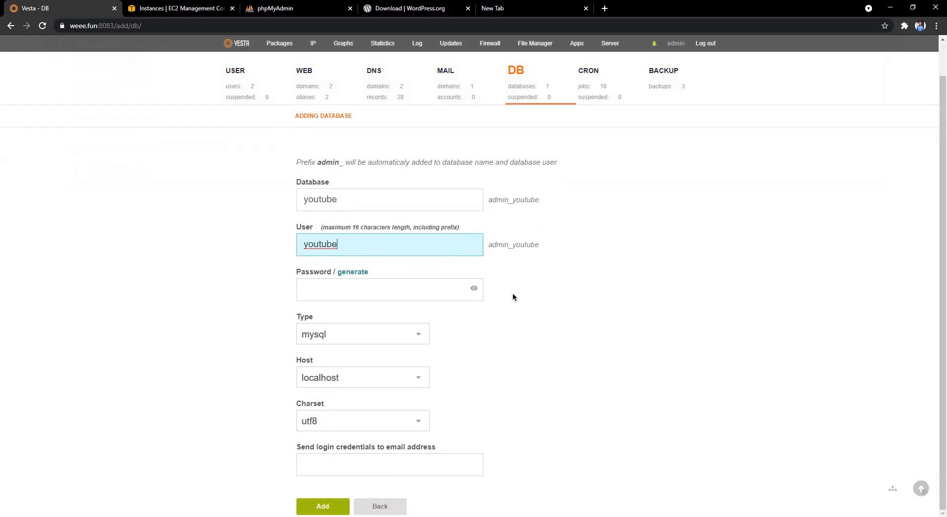
pyautogui.click(466, 289)
pyautogui.click(353, 272)
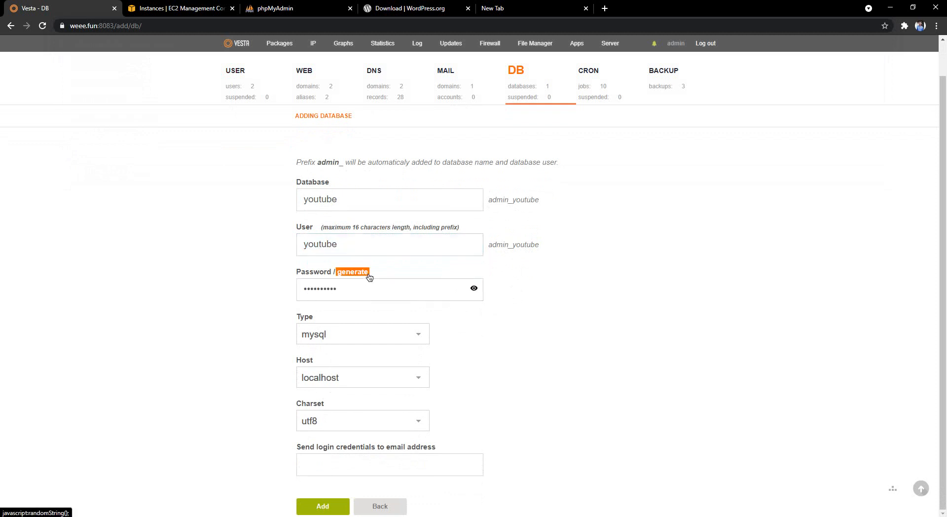
pyautogui.click(474, 288)
pyautogui.moveTo(457, 293); pyautogui.dragTo(298, 296)
pyautogui.hotkey('ctrl', 'c')
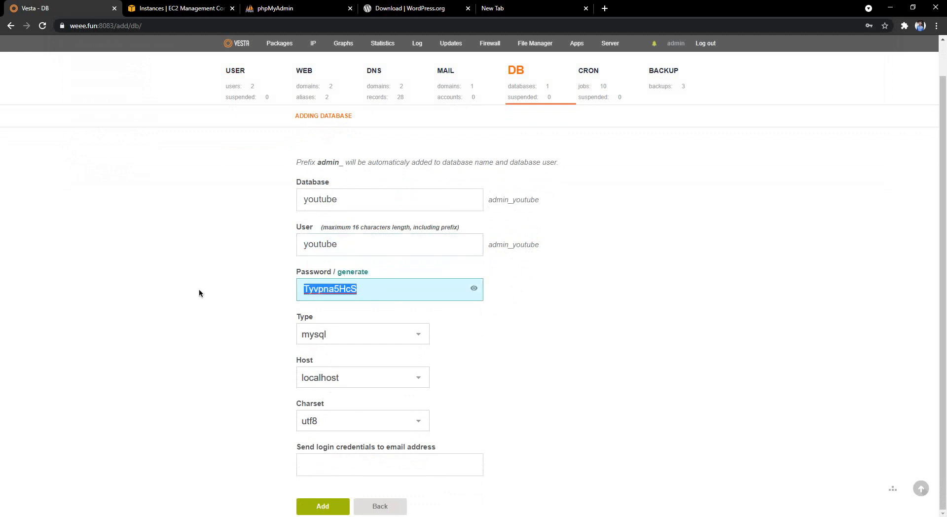
pyautogui.click(536, 7)
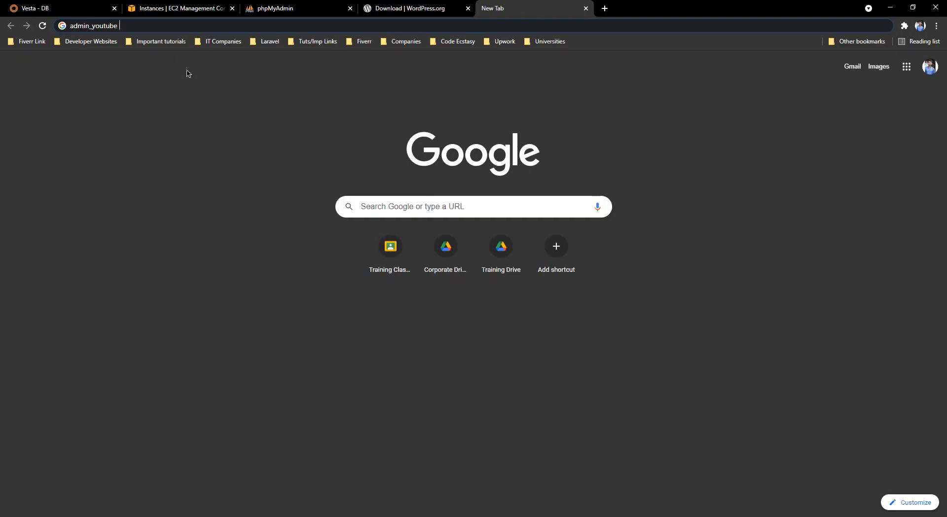
pyautogui.hotkey('ctrl', 'v')
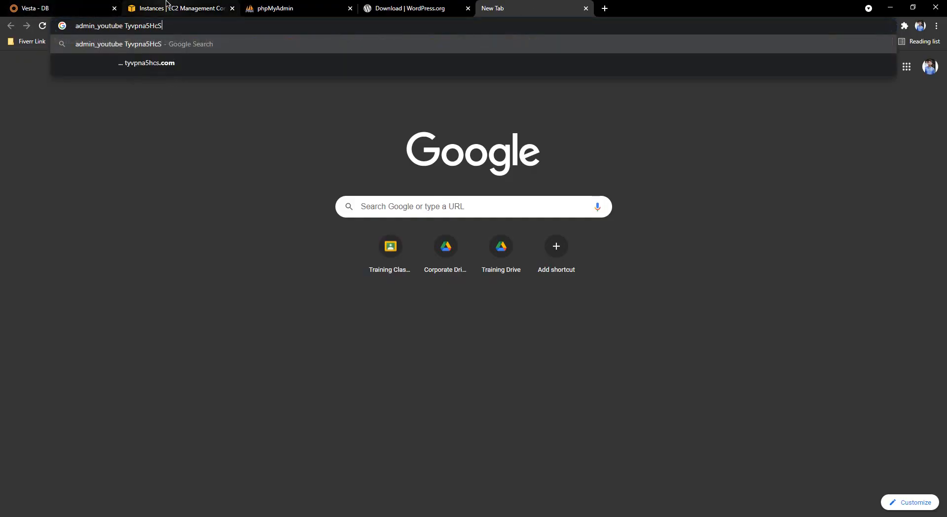
# Step: Keep mysql, localhost and utf8, create the admin_youtube database, and view the database list
pyautogui.click(77, 4)
pyautogui.click(375, 338)
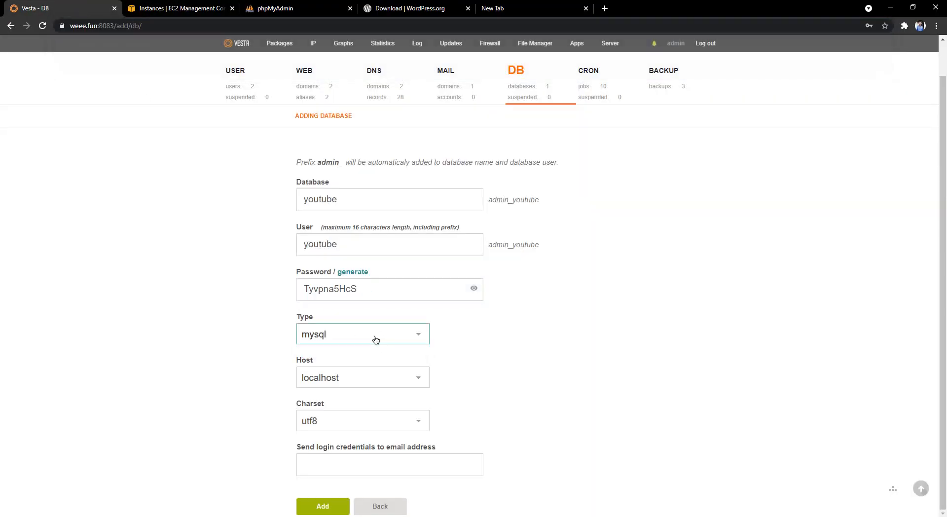
pyautogui.click(406, 380)
pyautogui.click(333, 393)
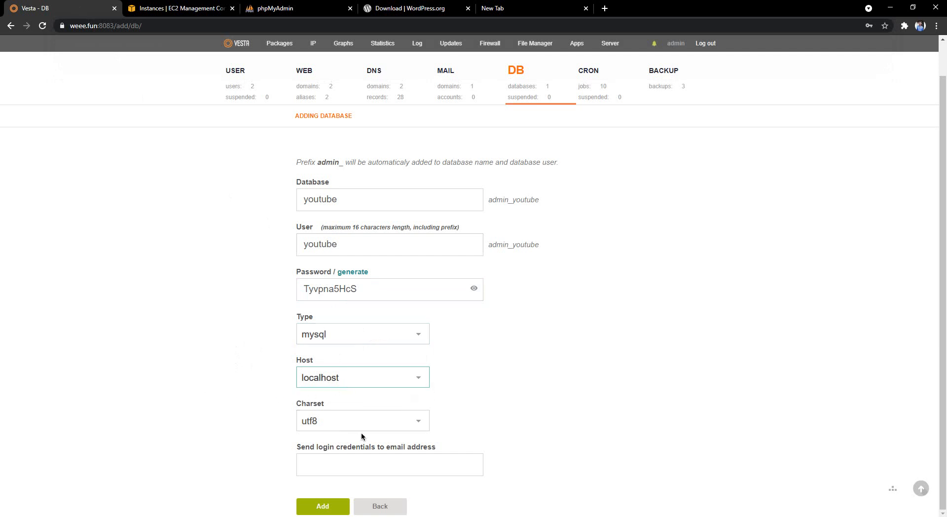
pyautogui.click(615, 439)
pyautogui.click(316, 505)
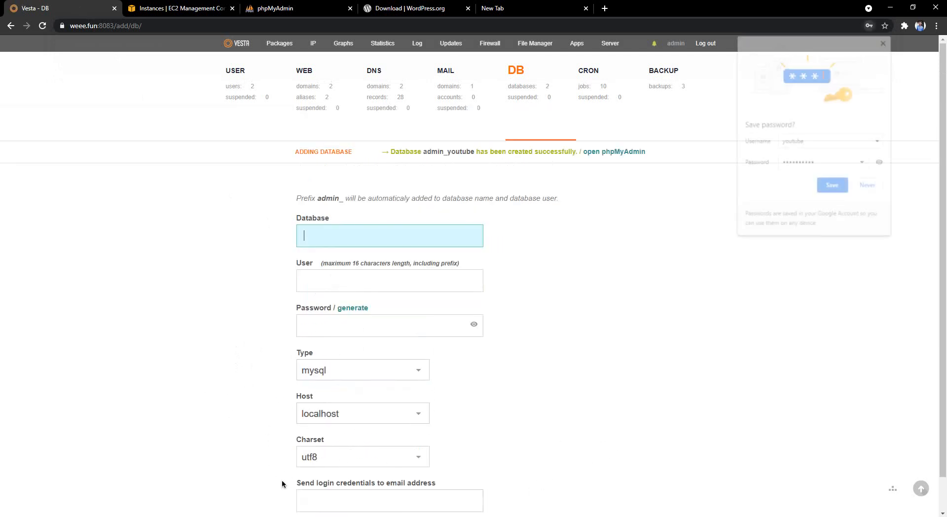
pyautogui.click(867, 191)
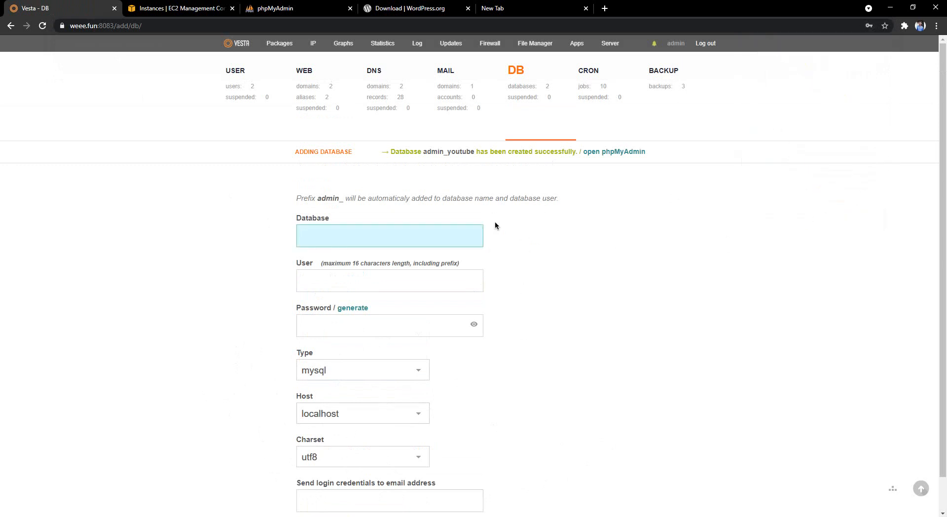
pyautogui.click(524, 95)
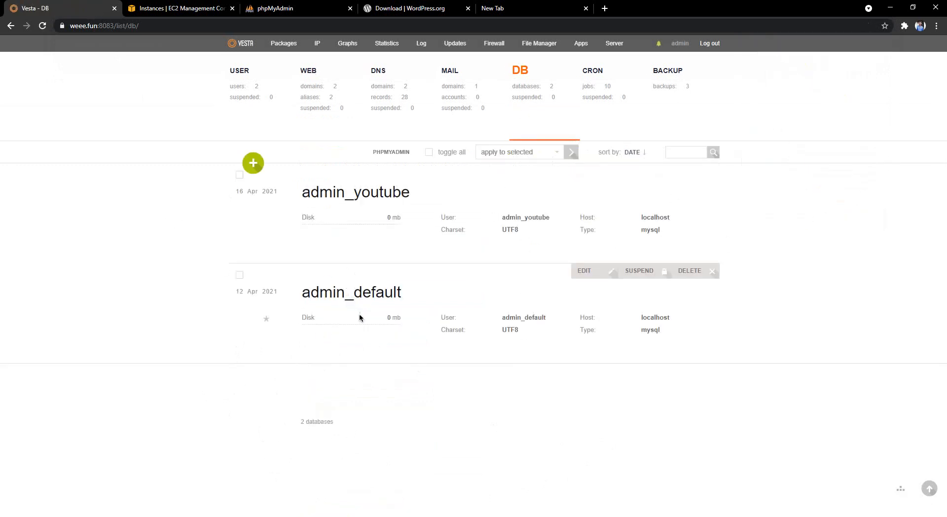
pyautogui.click(541, 44)
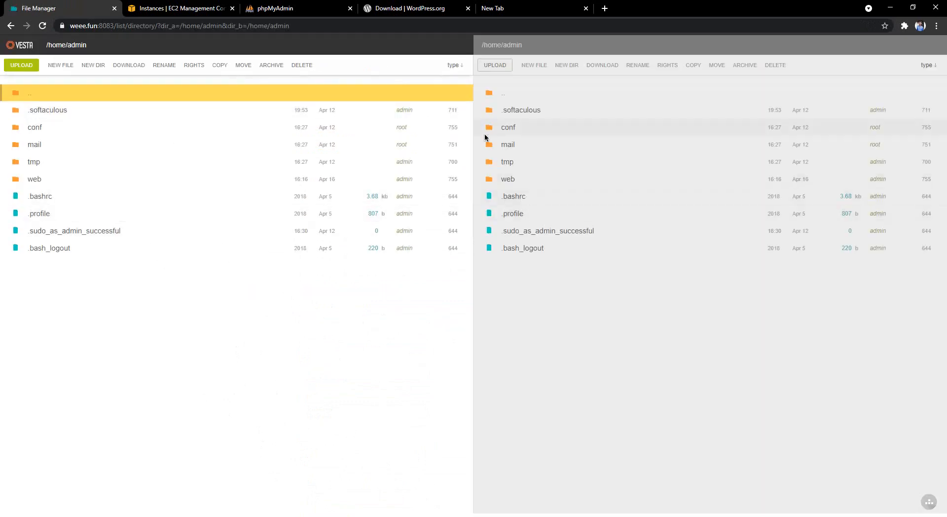
# Step: In web/weee.fun/public_html, delete the placeholder files index.html and robots.txt
pyautogui.doubleClick(510, 179)
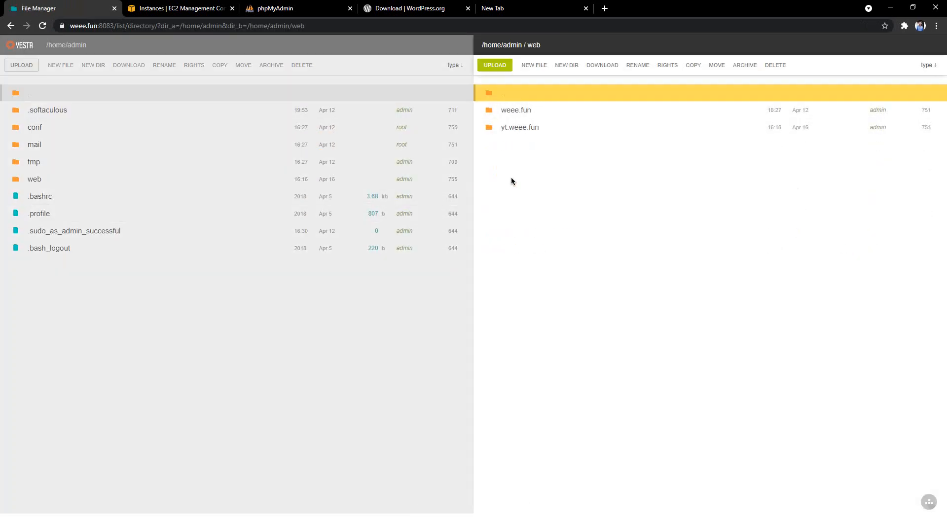
pyautogui.doubleClick(518, 109)
pyautogui.click(520, 182)
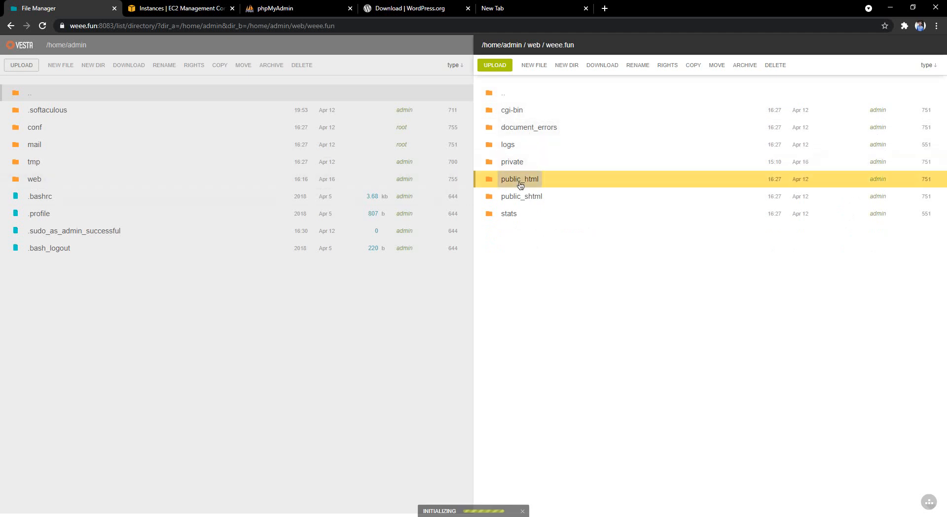
pyautogui.doubleClick(520, 183)
pyautogui.click(579, 112)
pyautogui.keyDown('shift'); pyautogui.click(579, 130); pyautogui.keyUp('shift')
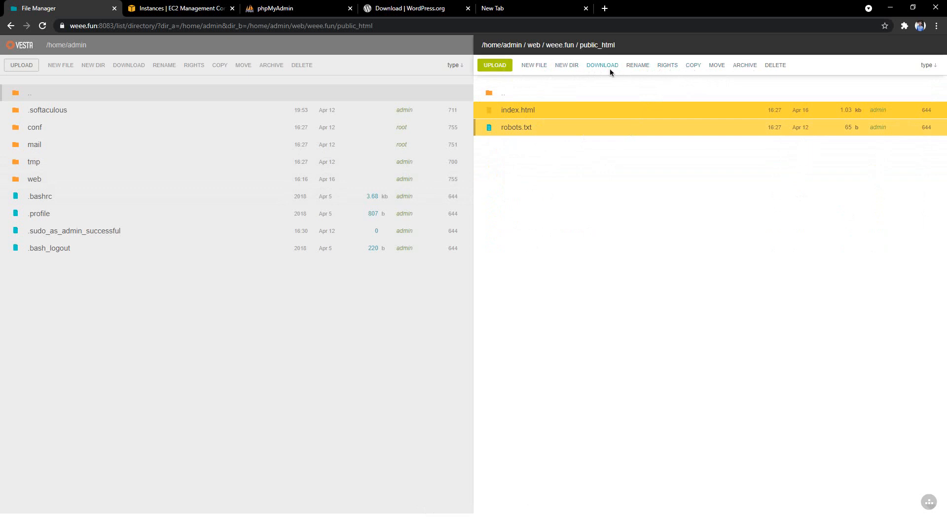
pyautogui.click(774, 65)
pyautogui.click(575, 323)
# Step: Upload wordpress-5.7.1.zip from the Desktop into weee.fun's public_html
pyautogui.click(495, 65)
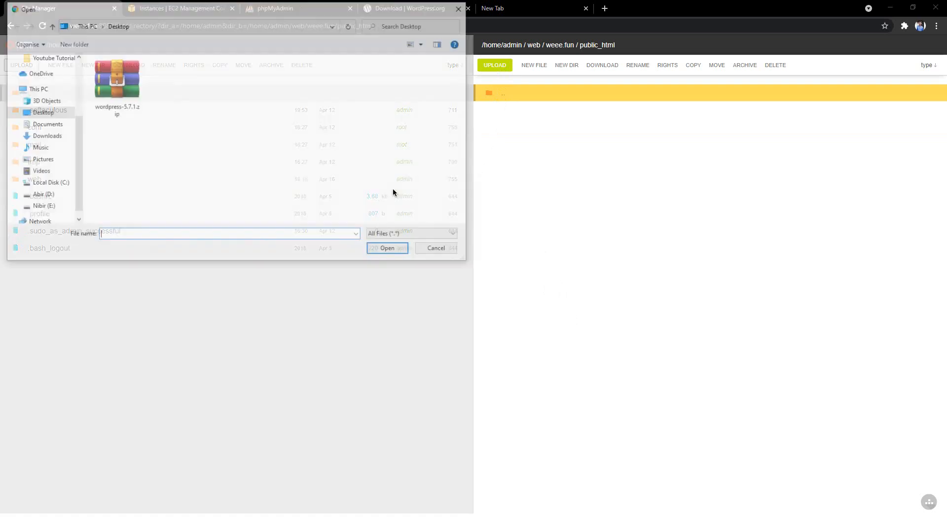
pyautogui.click(115, 79)
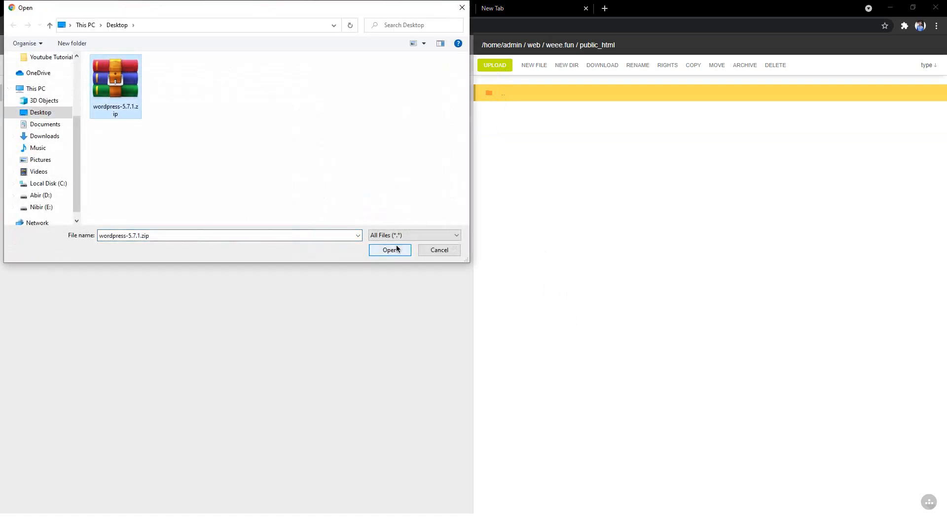
pyautogui.click(389, 250)
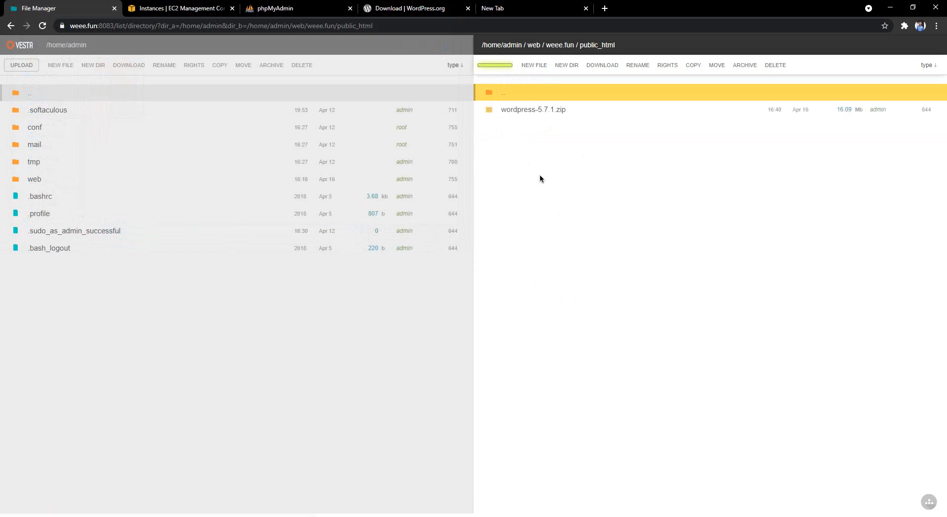
# Step: Extract wordpress-5.7.1.zip into public_html
pyautogui.click(582, 111)
pyautogui.rightClick(554, 111)
pyautogui.click(535, 144)
pyautogui.click(584, 110)
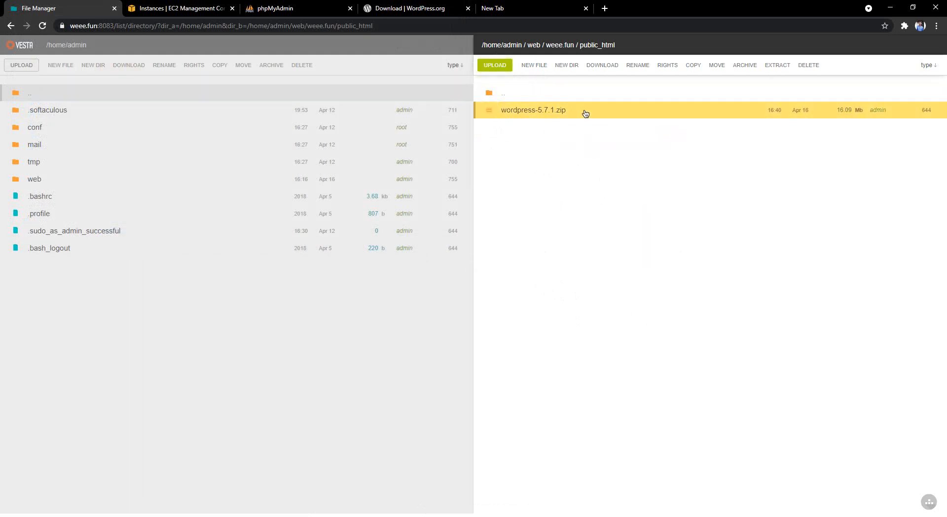
pyautogui.click(782, 67)
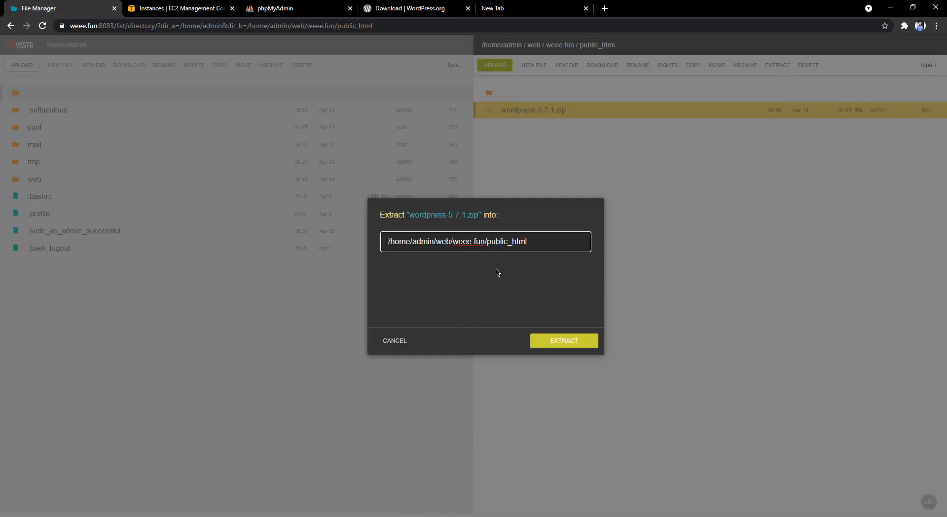
pyautogui.click(566, 342)
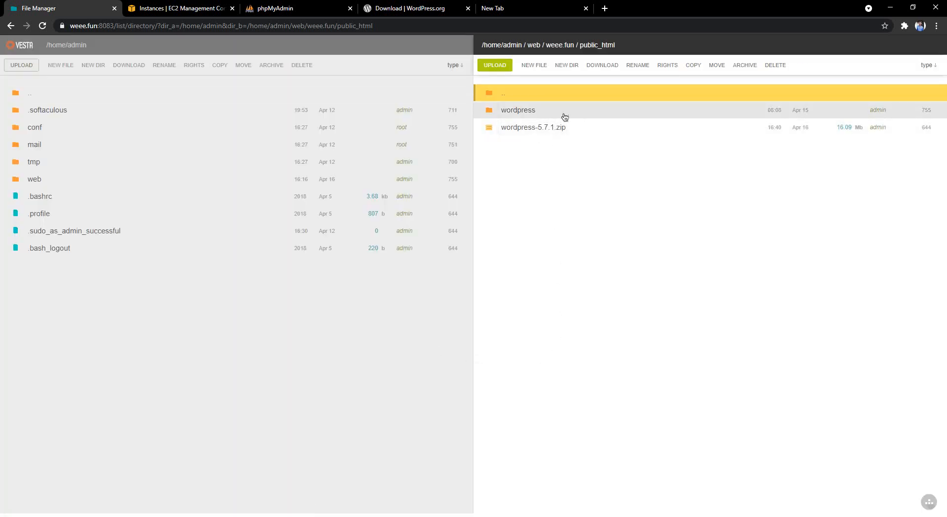
# Step: Delete the zip archive, then open the wordpress folder and select all its contents
pyautogui.click(568, 132)
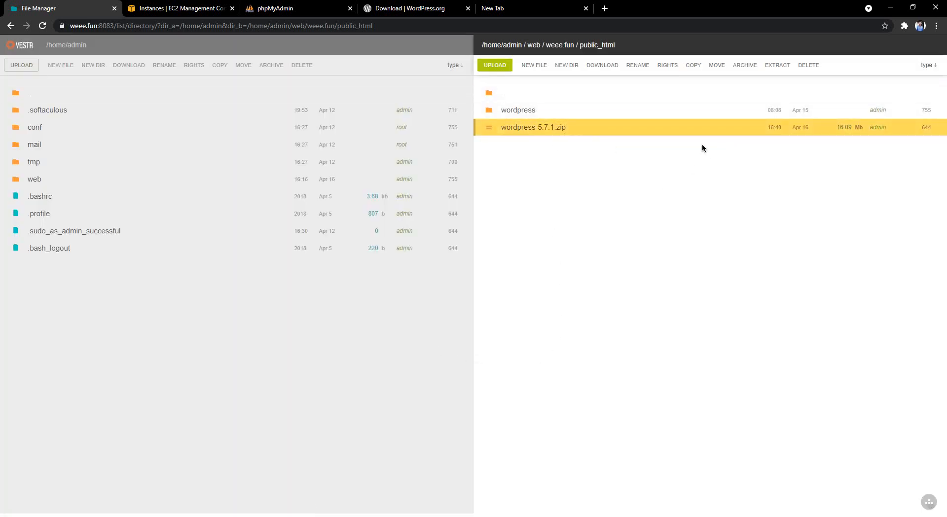
pyautogui.click(807, 66)
pyautogui.click(564, 322)
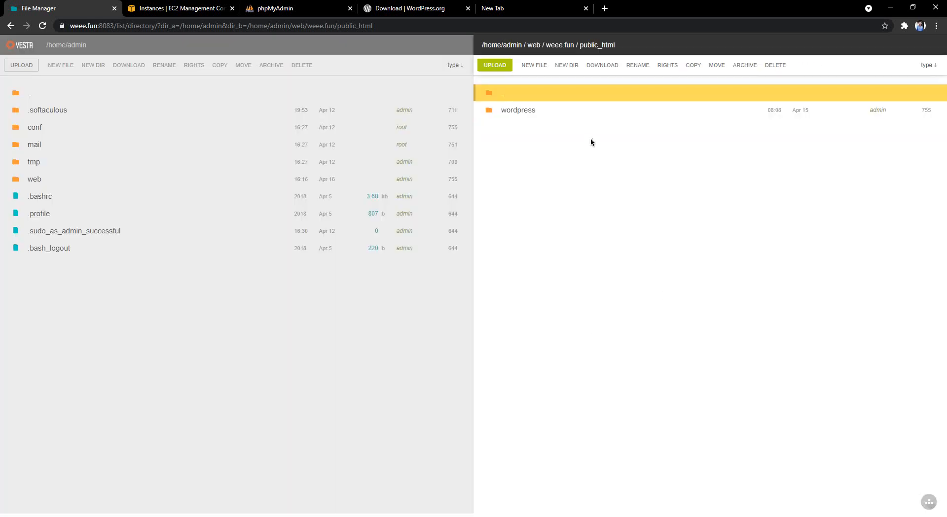
pyautogui.doubleClick(549, 111)
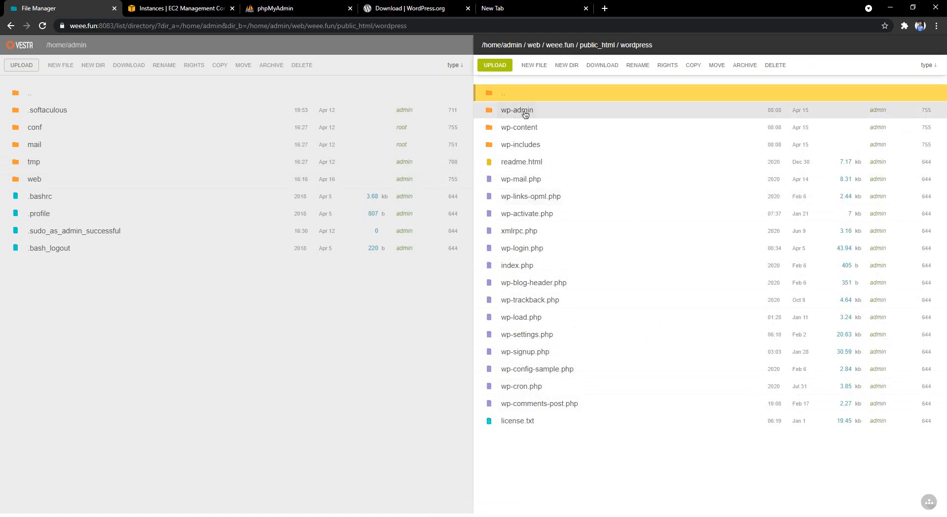
pyautogui.doubleClick(507, 96)
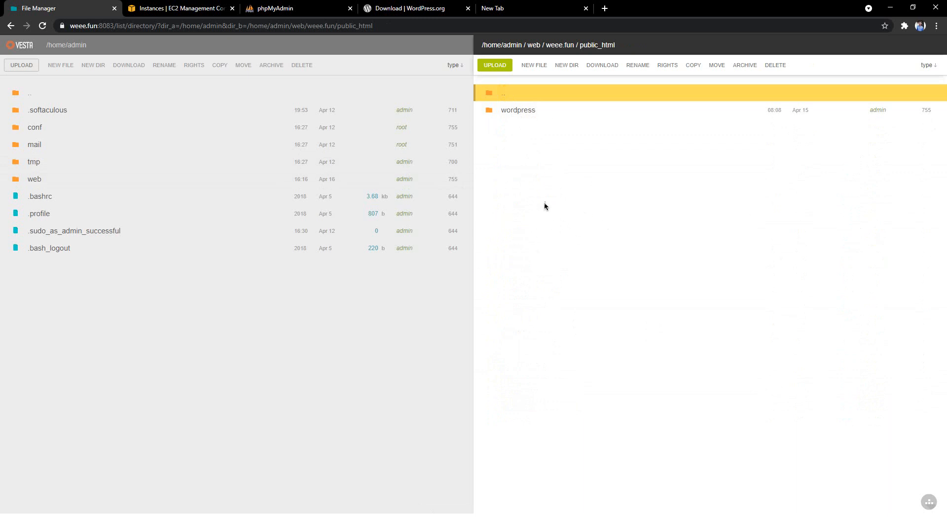
pyautogui.doubleClick(519, 111)
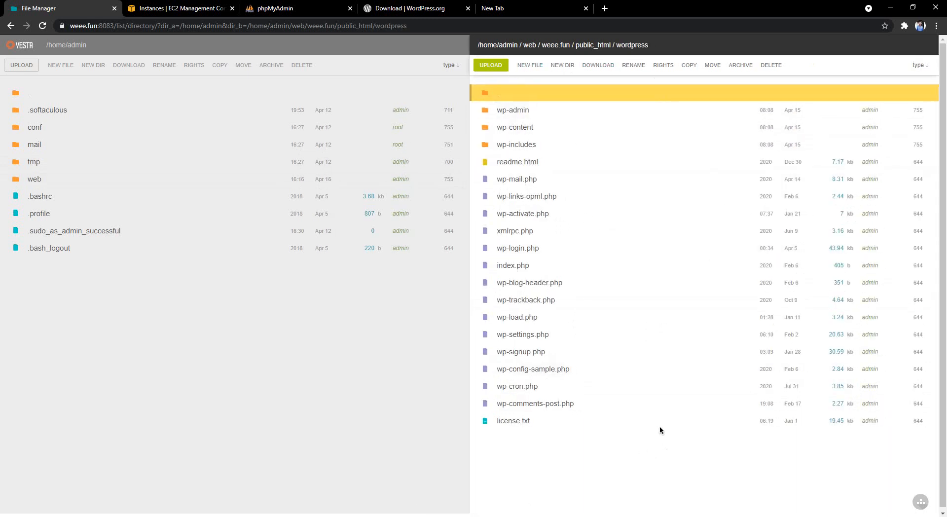
pyautogui.hotkey('ctrl', 'a')
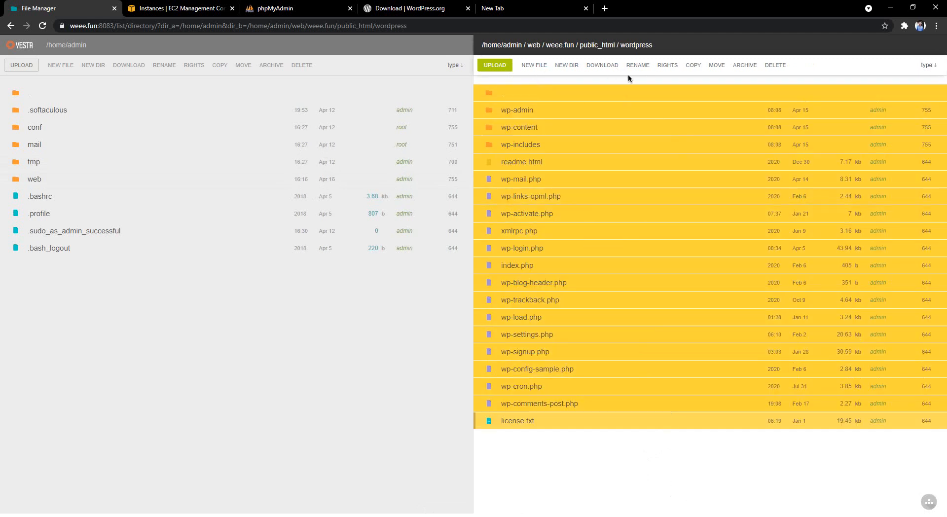
# Step: Move the 19 selected WordPress items to /home/admin/web/weee.fun/public_html
pyautogui.click(715, 67)
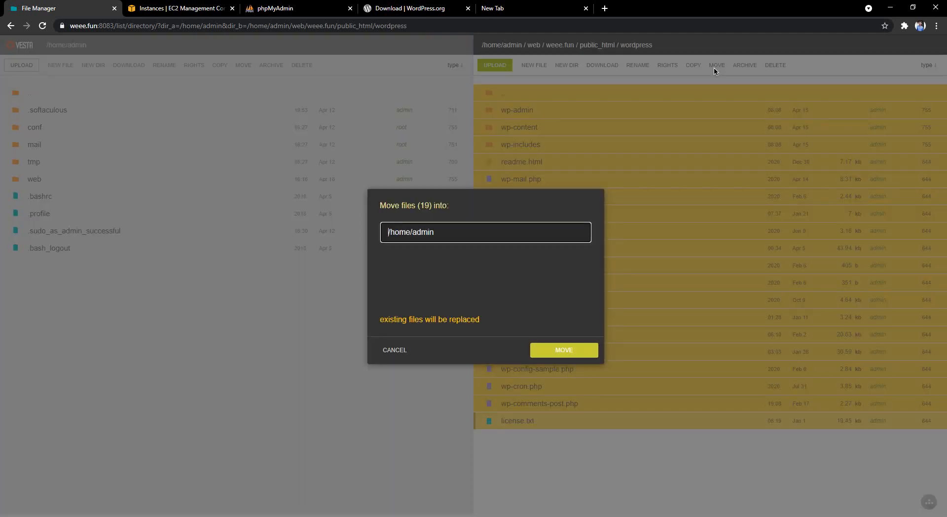
pyautogui.click(465, 234)
pyautogui.write('web')
pyautogui.write('/weee.fun/public_')
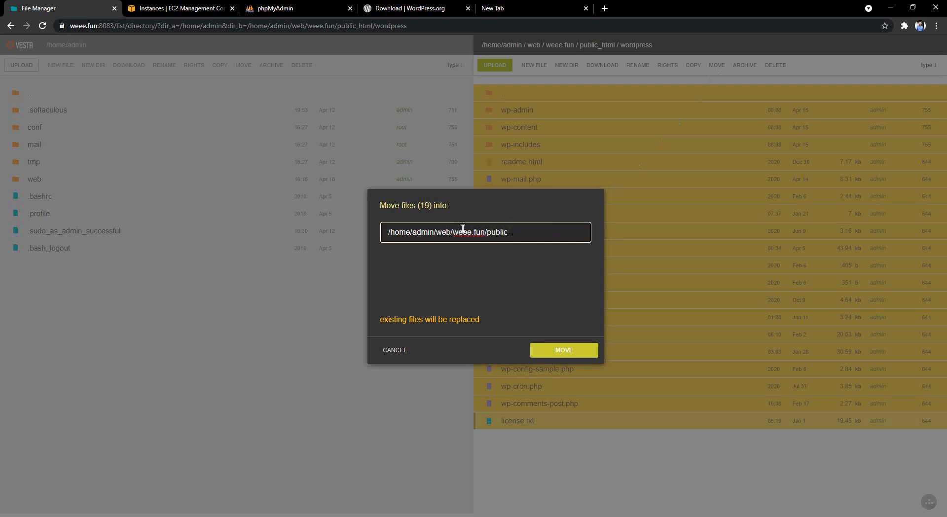
pyautogui.write('html')
pyautogui.click(566, 352)
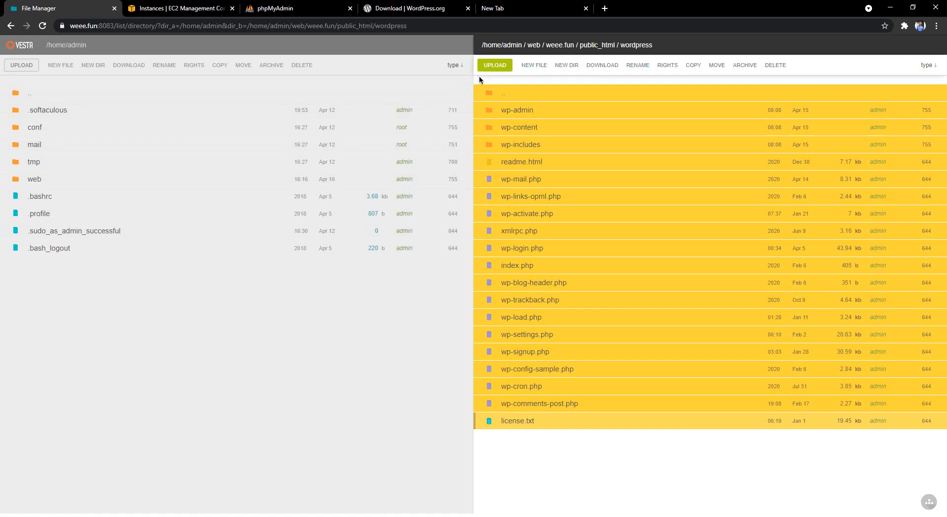
# Step: Browse to weee.fun/public_html and confirm the wordpress folder is now empty
pyautogui.doubleClick(27, 180)
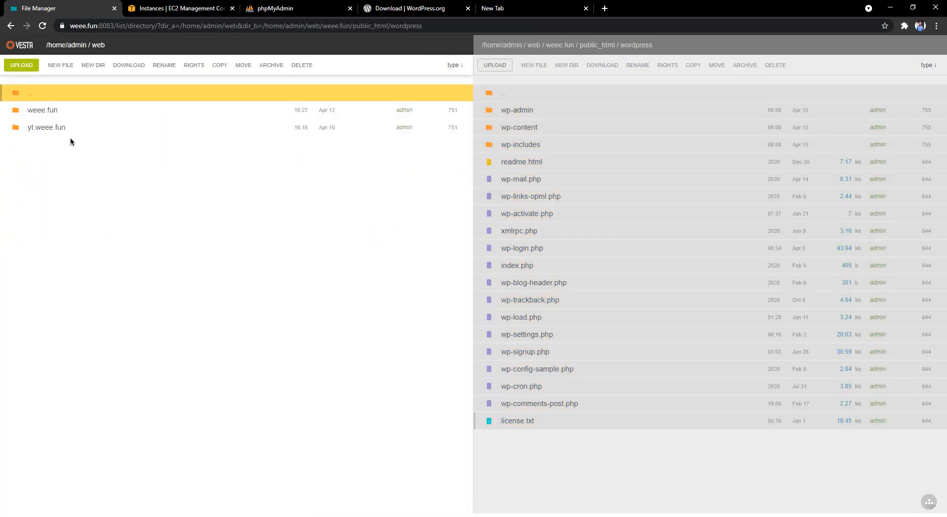
pyautogui.doubleClick(49, 114)
pyautogui.doubleClick(60, 180)
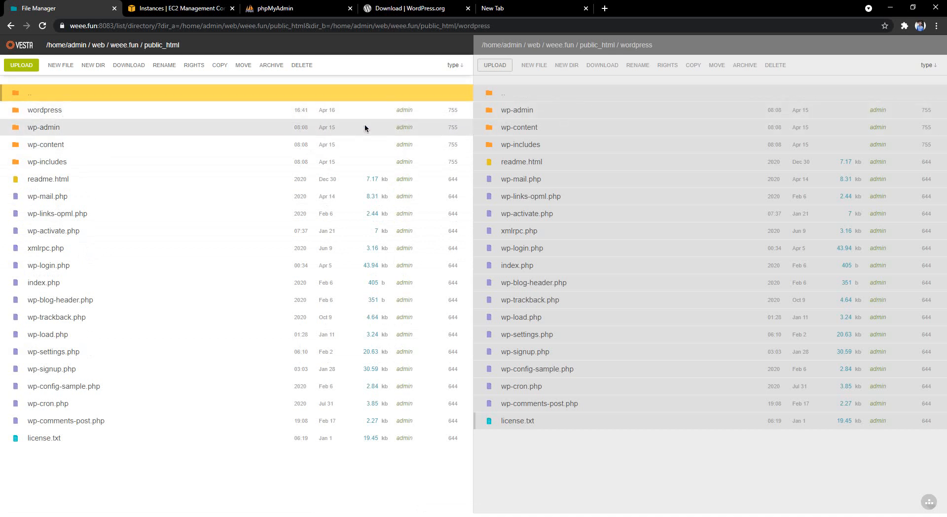
pyautogui.click(497, 64)
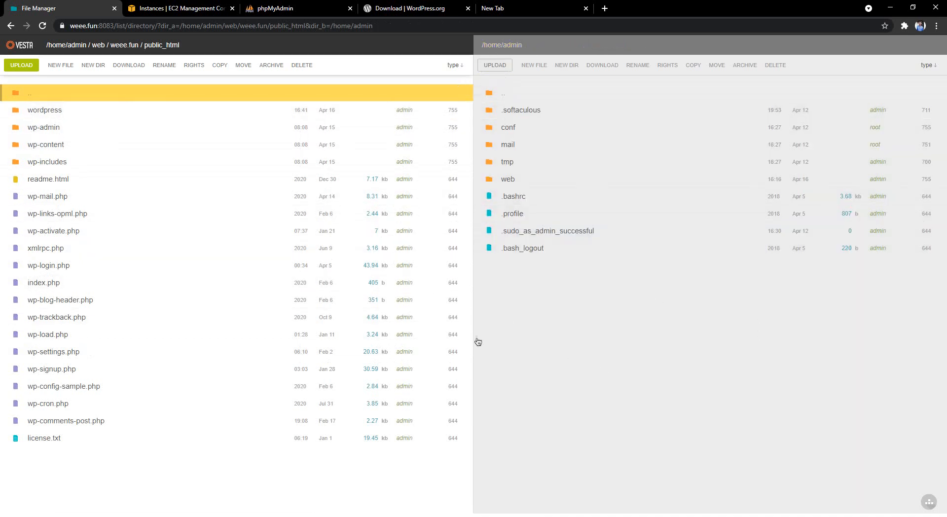
pyautogui.doubleClick(40, 112)
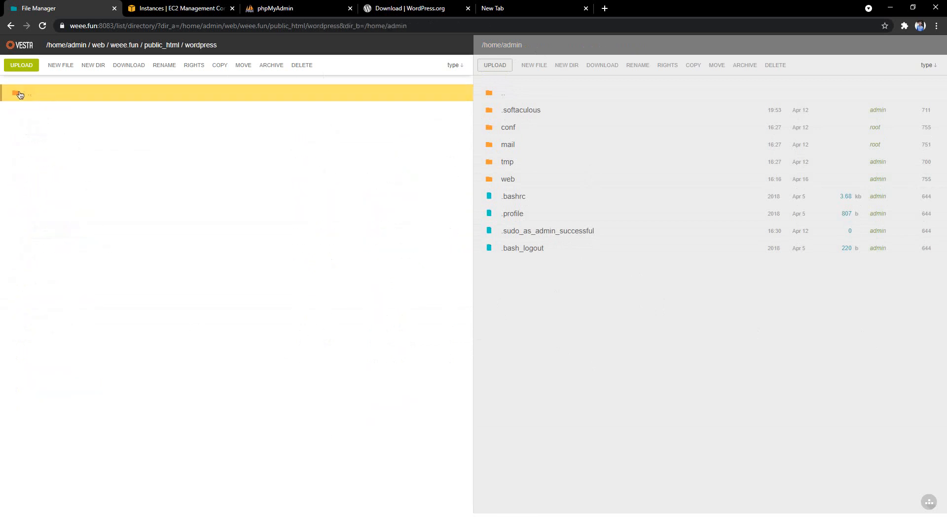
pyautogui.doubleClick(30, 98)
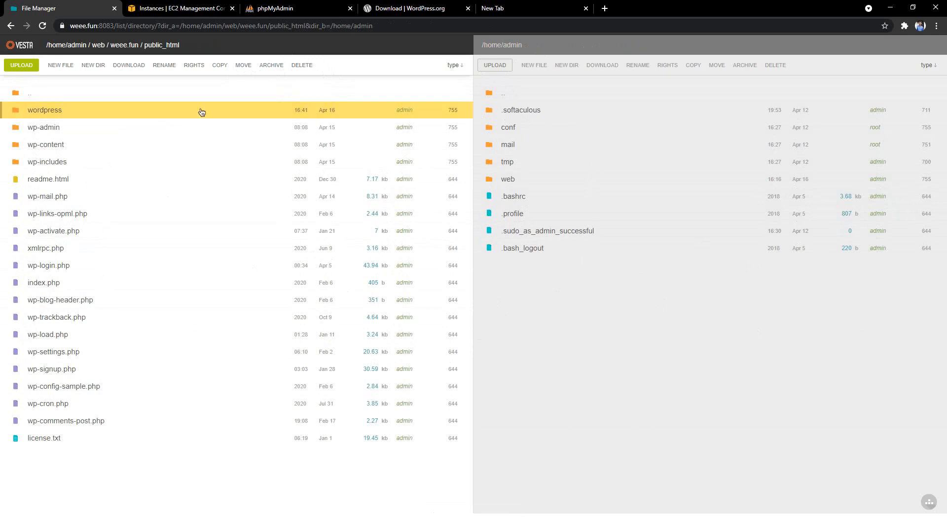
# Step: Delete the empty wordpress folder and open a blank browser tab
pyautogui.click(293, 66)
pyautogui.click(565, 321)
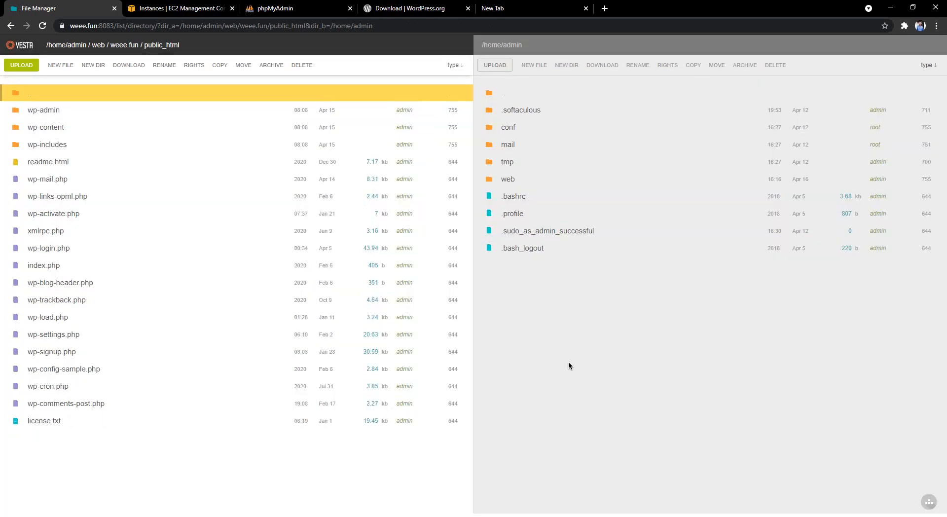
pyautogui.click(553, 4)
pyautogui.click(606, 10)
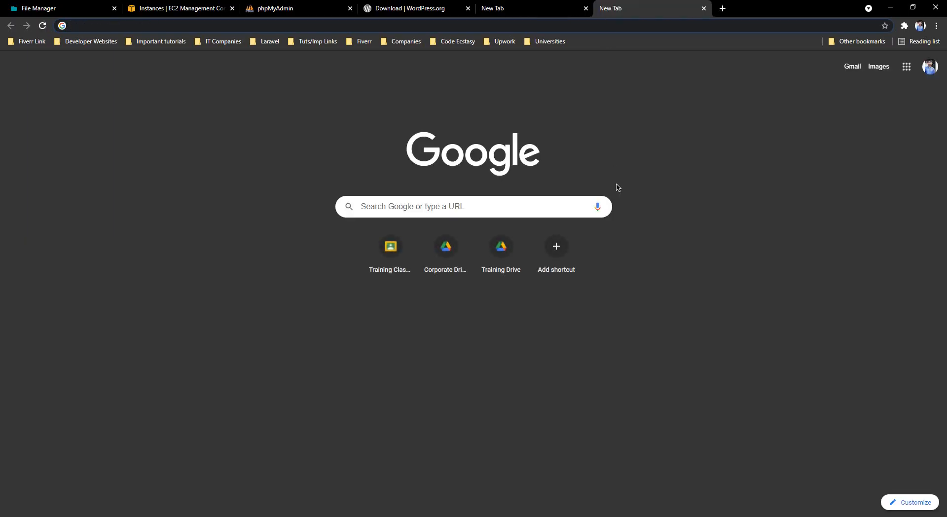
# Step: Load weee.fun, choose English (United States), and begin the database connection form
pyautogui.write('wee')
pyautogui.press('Return')
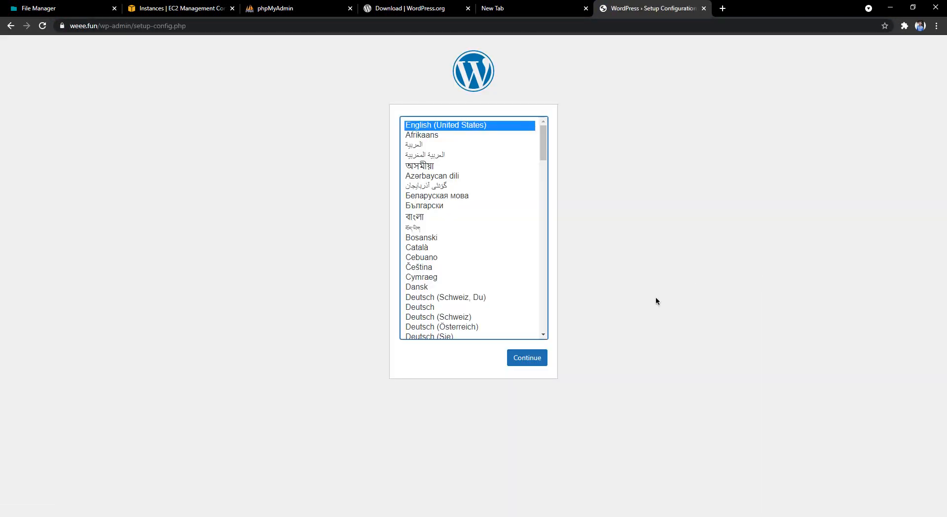
pyautogui.click(534, 358)
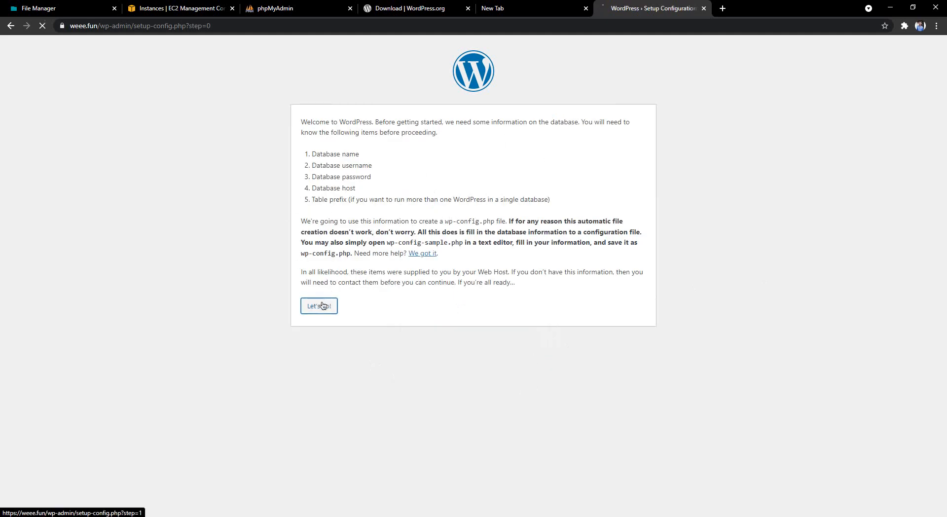
pyautogui.click(319, 306)
pyautogui.doubleClick(437, 147)
# Step: Fill Database Name and Username with admin_youtube copied from the scratch tab
pyautogui.click(533, 8)
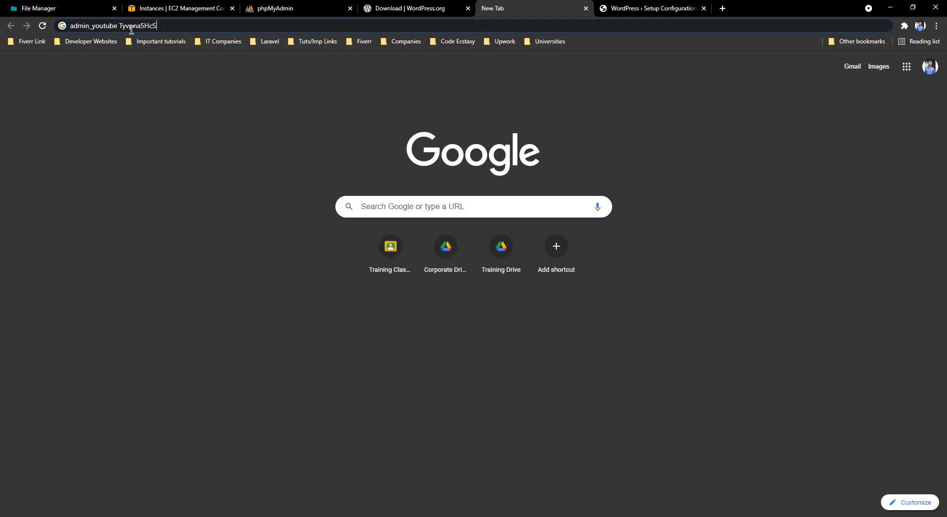
pyautogui.moveTo(117, 25); pyautogui.dragTo(6, 22)
pyautogui.hotkey('ctrl', 'c')
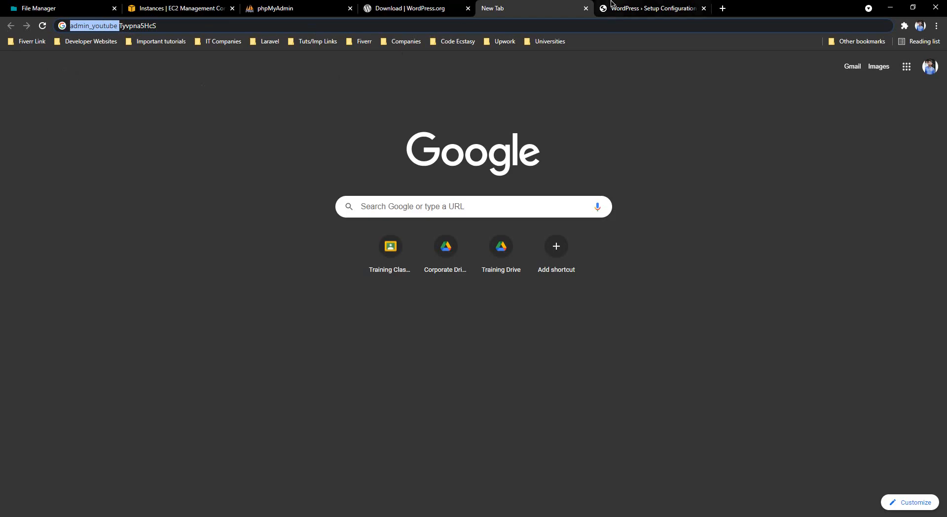
pyautogui.click(641, 8)
pyautogui.hotkey('ctrl', 'v')
pyautogui.press('Tab')
pyautogui.hotkey('ctrl', 'v')
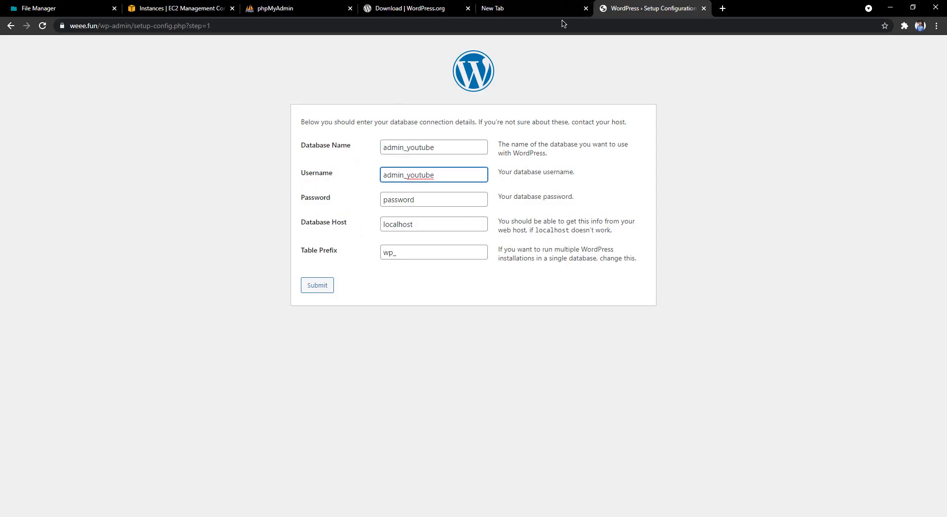
# Step: Paste the saved database password, submit the details, and run the installation
pyautogui.click(494, 9)
pyautogui.moveTo(118, 26); pyautogui.dragTo(206, 25)
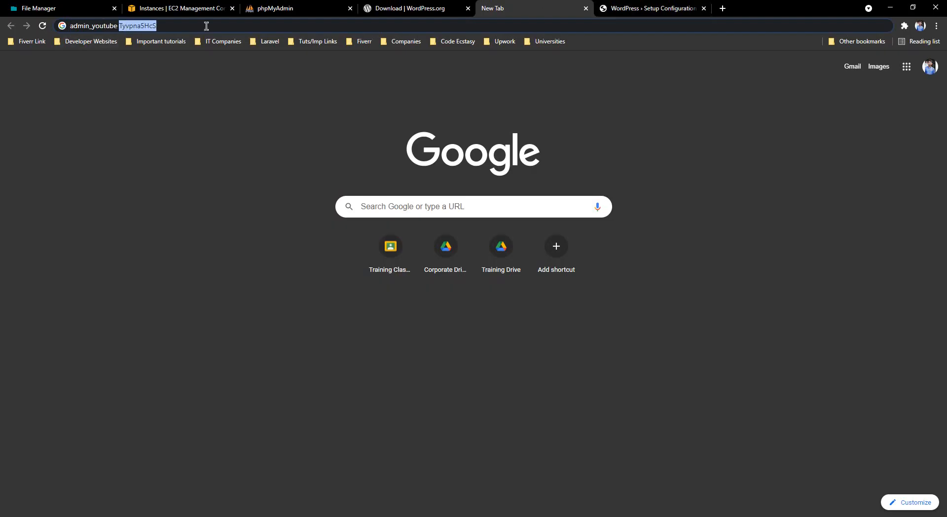
pyautogui.hotkey('ctrl', 'c')
pyautogui.click(641, 9)
pyautogui.press('Tab')
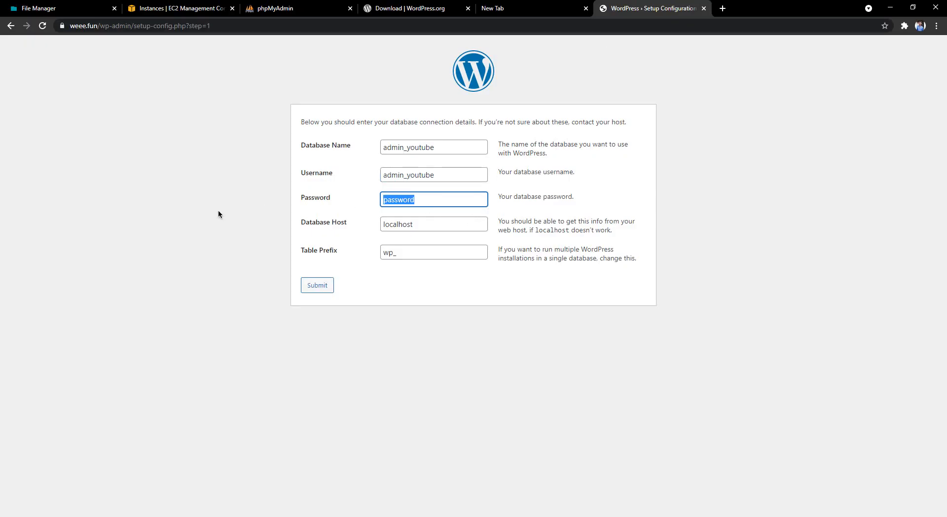
pyautogui.hotkey('ctrl', 'v')
pyautogui.click(318, 285)
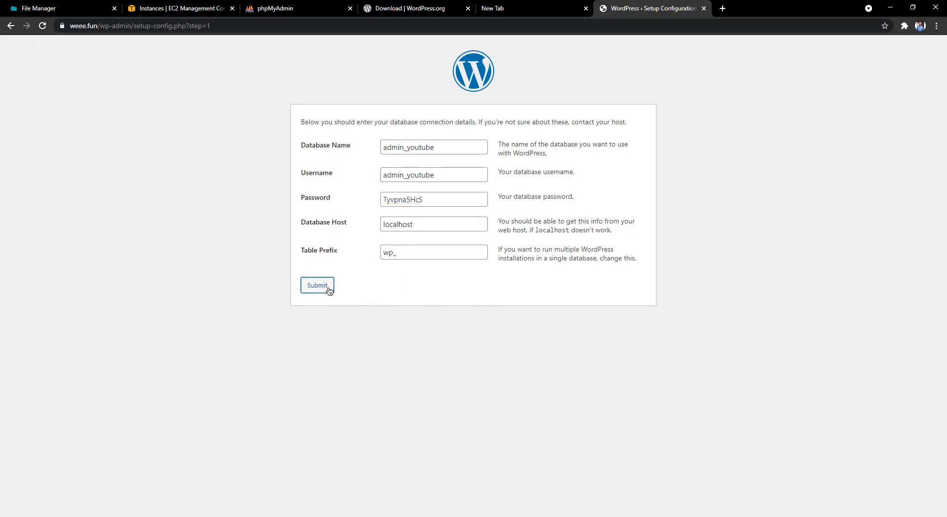
pyautogui.click(329, 159)
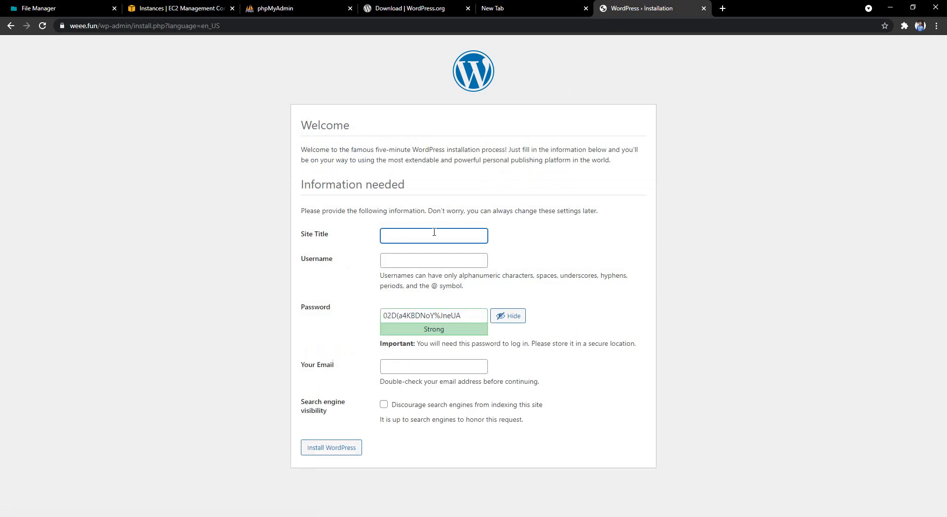
# Step: Enter site title Vesta WordPress from Youtube, username weee and a weak password, discourage search engines, and install
pyautogui.write('BV')
pyautogui.write('sta')
pyautogui.write(' WordPre')
pyautogui.write('ss from your')
pyautogui.write('O')
pyautogui.write('outube')
pyautogui.click(442, 260)
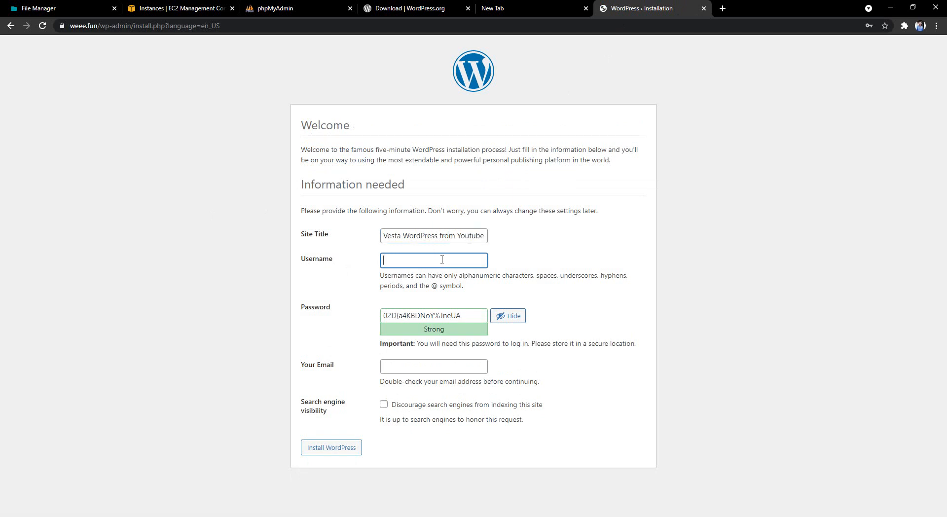
pyautogui.doubleClick(442, 259)
pyautogui.press('Tab')
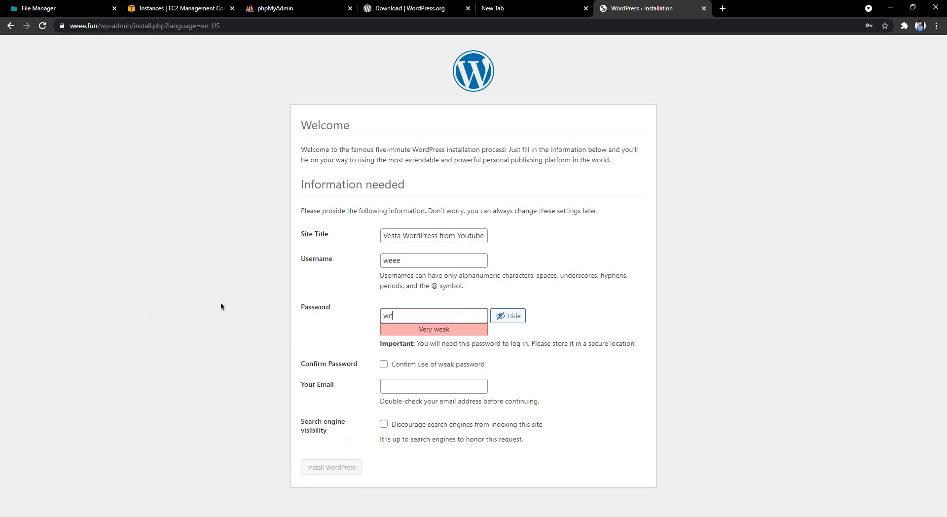
pyautogui.click(432, 365)
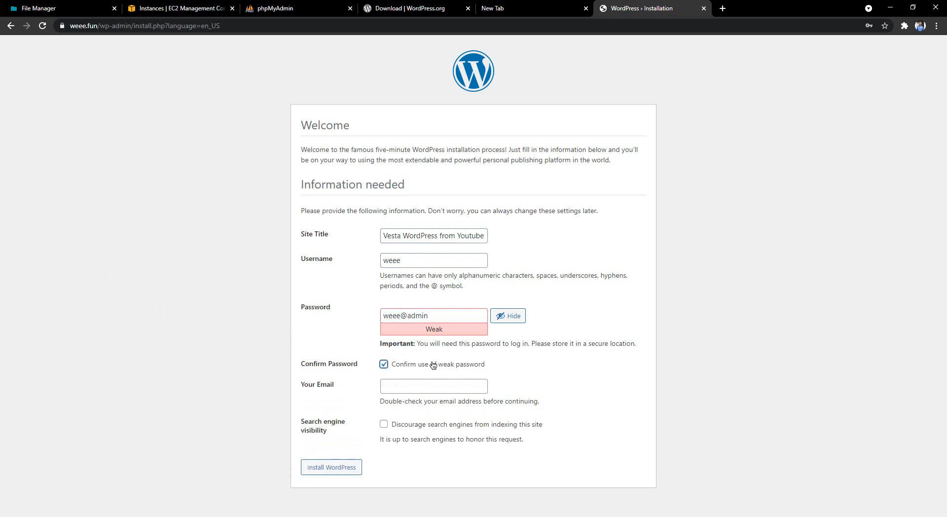
pyautogui.click(409, 425)
pyautogui.click(352, 470)
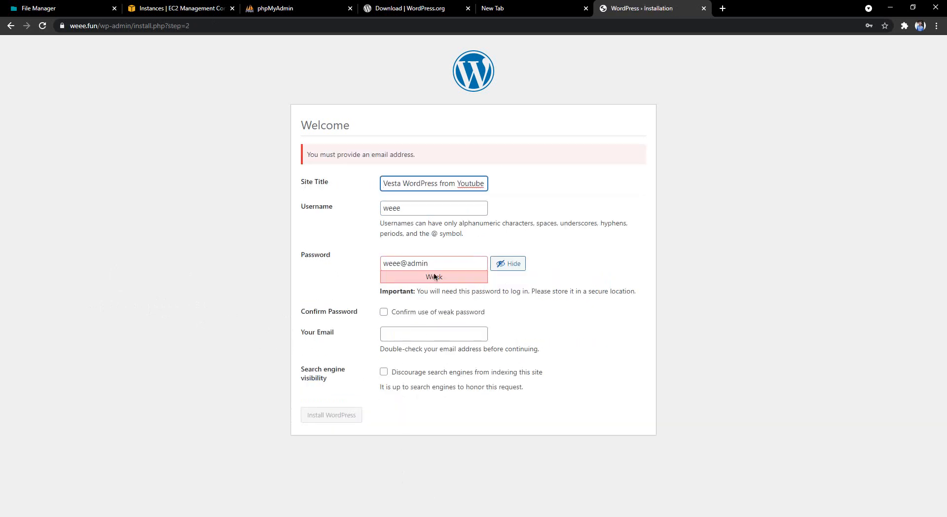
# Step: Fill in the admin e-mail, re-accept the weak password and search-engine setting, and install WordPress
pyautogui.click(434, 335)
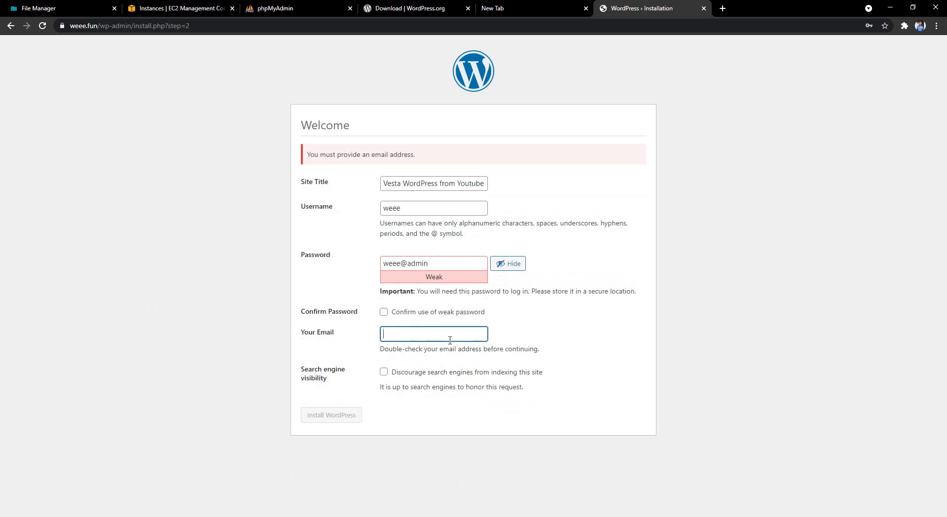
pyautogui.tripleClick(438, 262)
pyautogui.hotkey('ctrl', 'c')
pyautogui.click(407, 338)
pyautogui.hotkey('ctrl', 'v')
pyautogui.moveTo(405, 334); pyautogui.dragTo(297, 333)
pyautogui.press('BackSpace')
pyautogui.click(429, 333)
pyautogui.write('@wee')
pyautogui.click(444, 313)
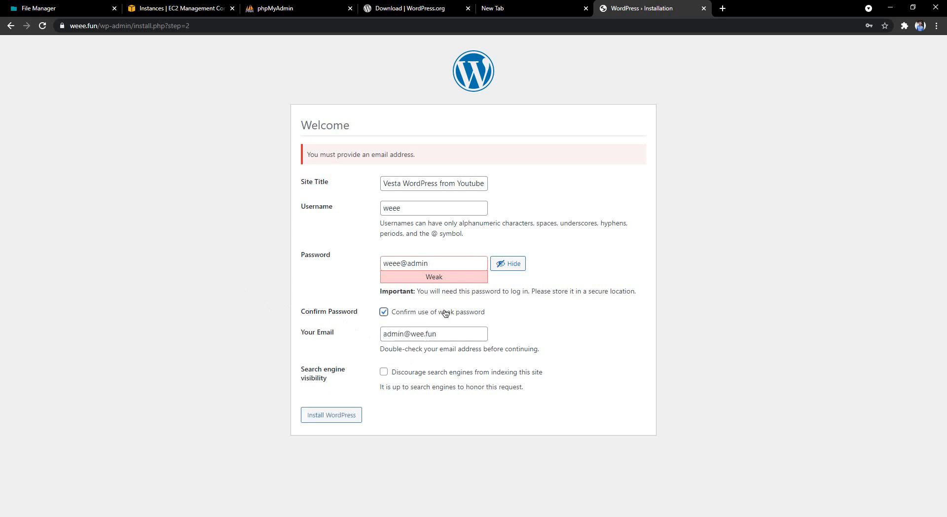
pyautogui.click(403, 374)
pyautogui.click(334, 415)
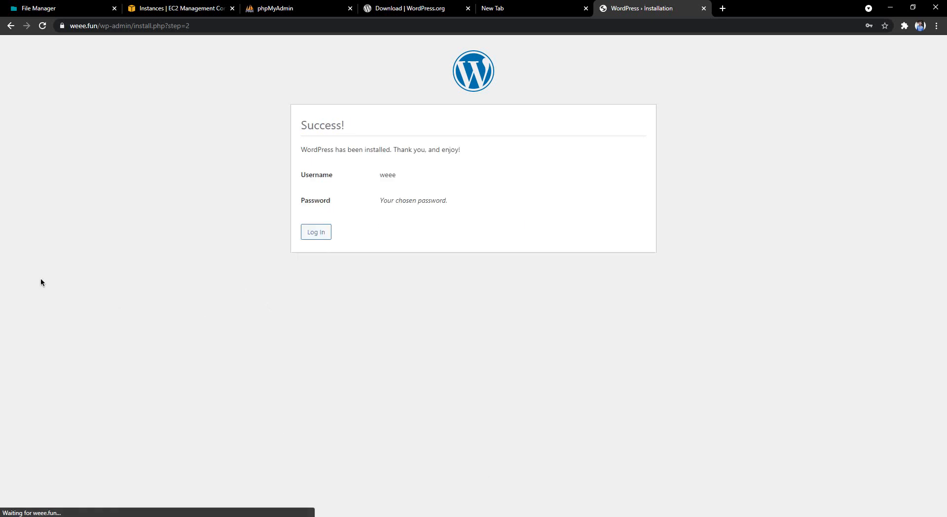
# Step: Log in as weee with the admin password, retrying after one rejected attempt
pyautogui.click(314, 233)
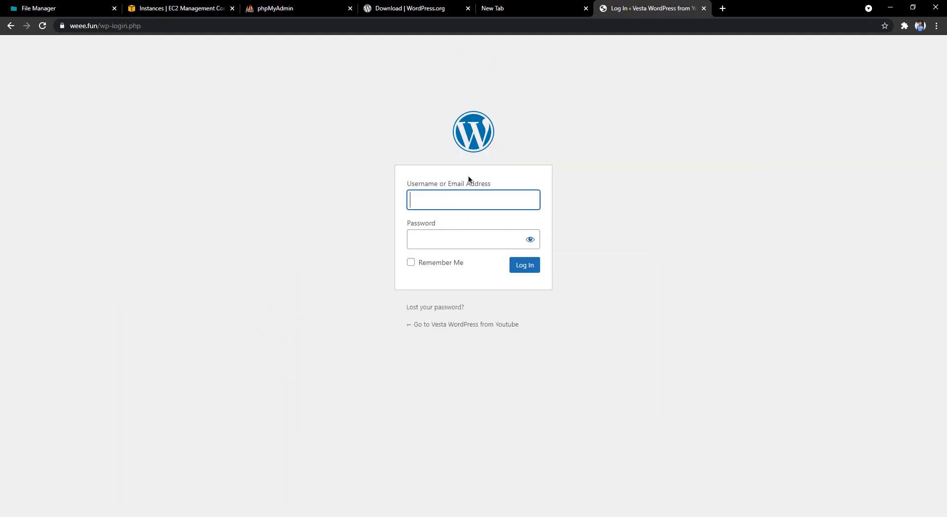
pyautogui.write('weee')
pyautogui.click(450, 239)
pyautogui.write('********')
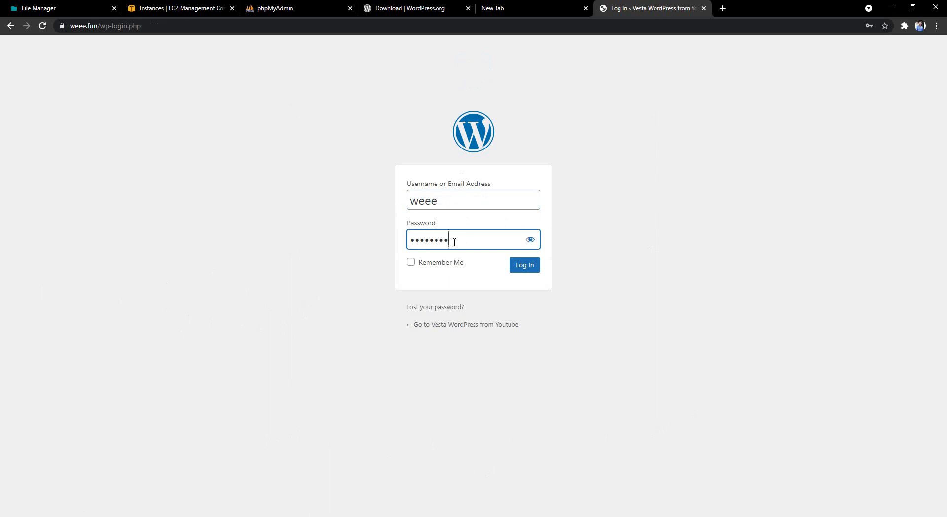
pyautogui.write('*')
pyautogui.press('Return')
pyautogui.write('*')
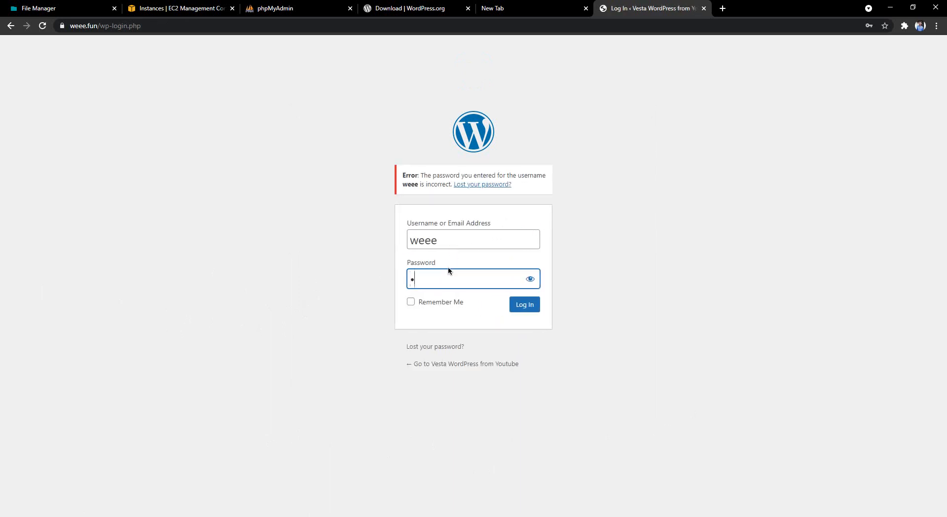
pyautogui.write('**')
pyautogui.press('Return')
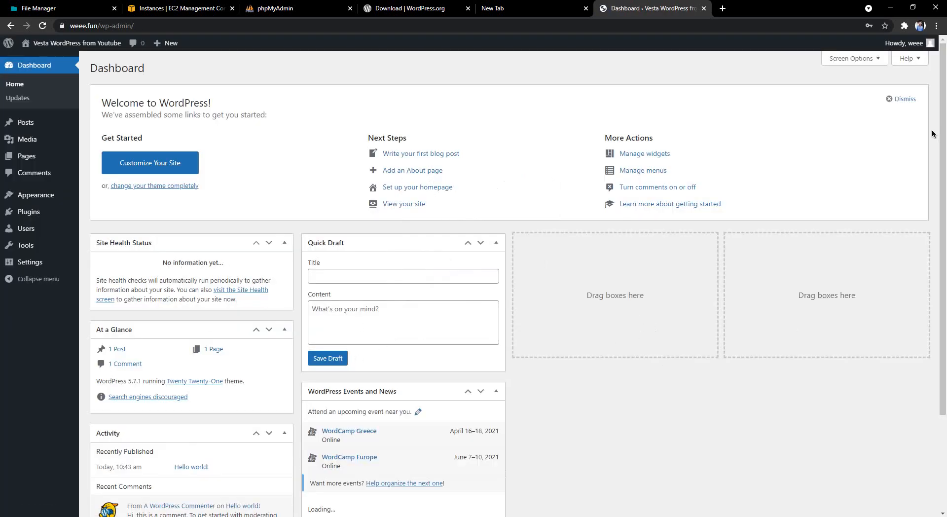
# Step: Dismiss the Welcome to WordPress panel and view the live site in a background tab
pyautogui.click(912, 101)
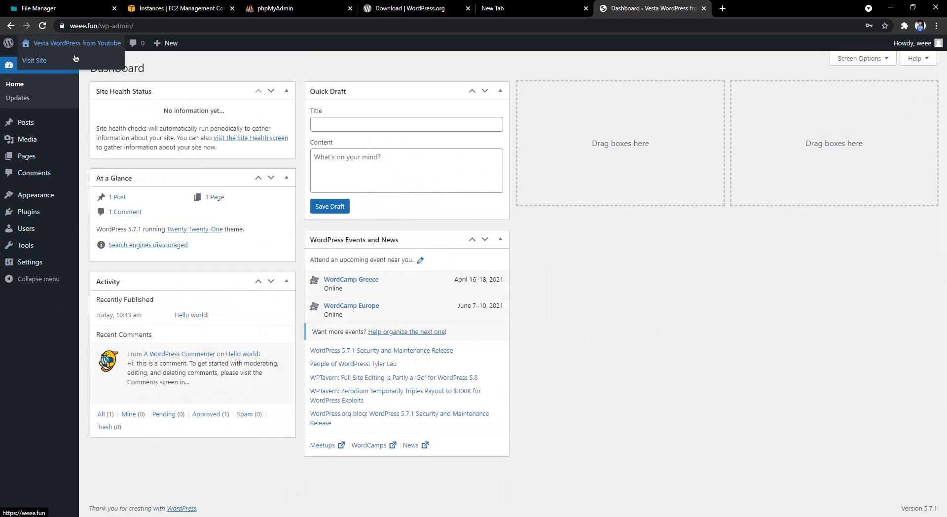
pyautogui.middleClick(75, 59)
pyautogui.hotkey('ctrl', 'Tab')
pyautogui.scroll(-3, 303, 294)
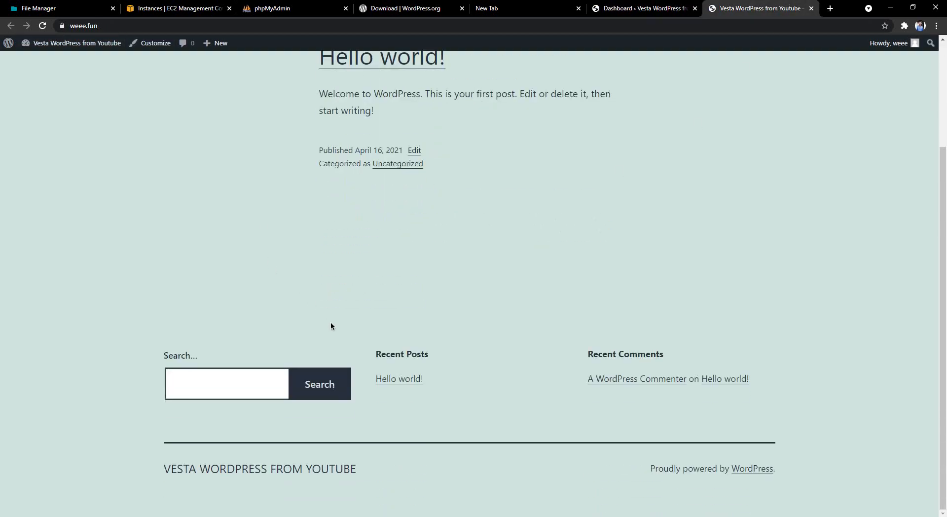
pyautogui.scroll(2, 328, 335)
pyautogui.scroll(1, 327, 343)
# Step: Load weee.fun in a new tab, check the Hello world! post, then return to the Dashboard
pyautogui.click(830, 9)
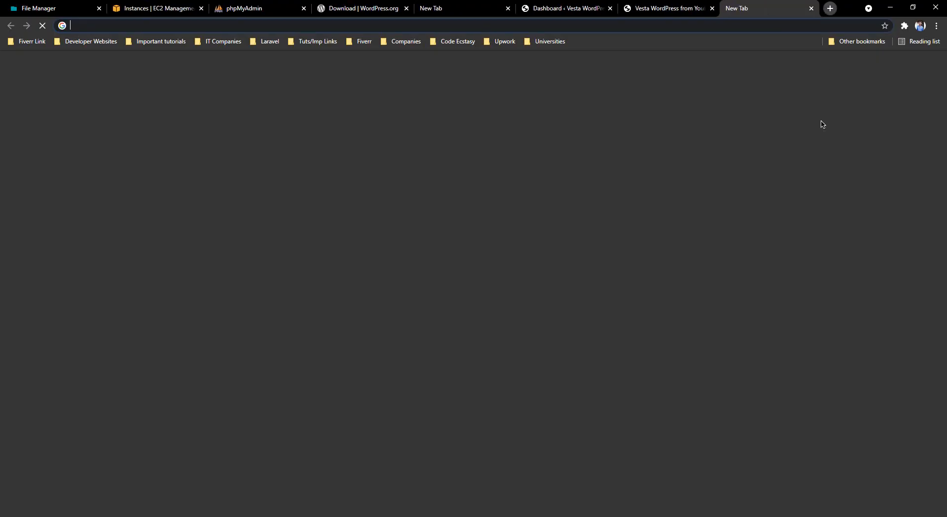
pyautogui.write('wee')
pyautogui.press('Return')
pyautogui.scroll(-5, 641, 197)
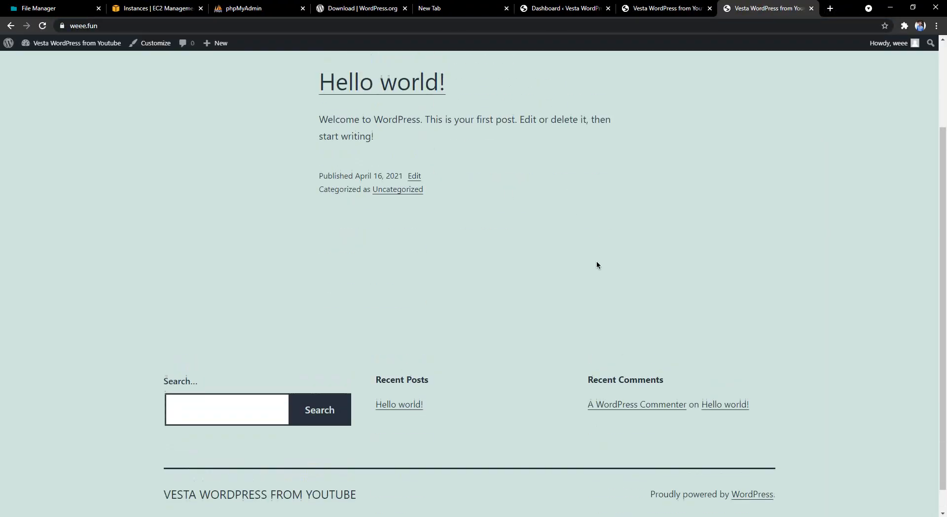
pyautogui.click(564, 9)
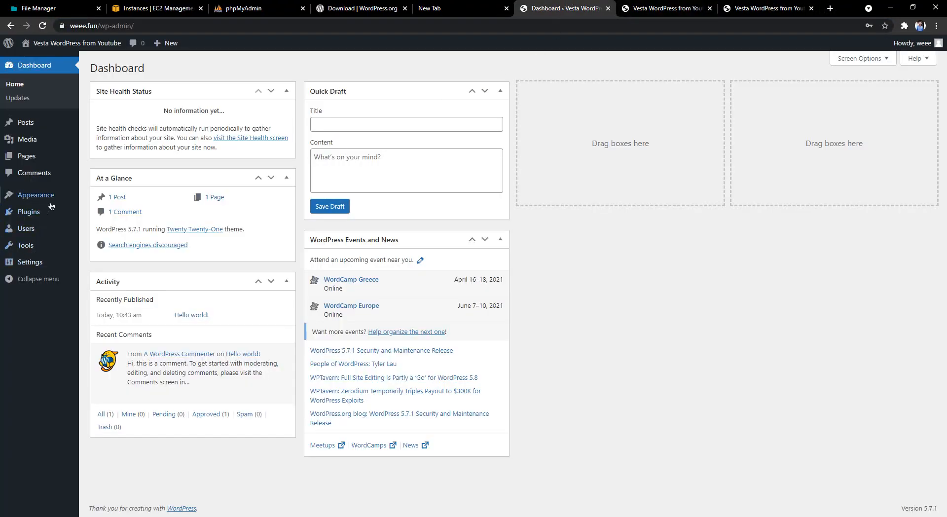
pyautogui.moveTo(74, 193)
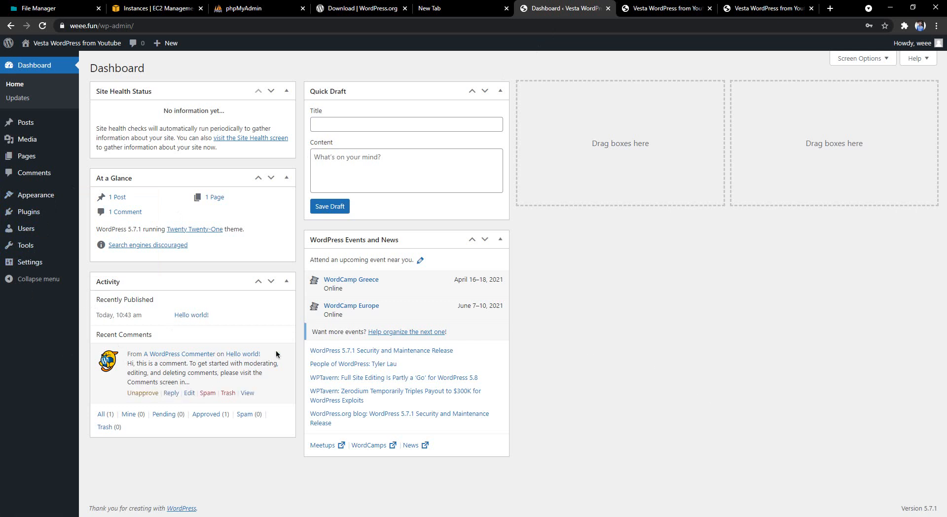